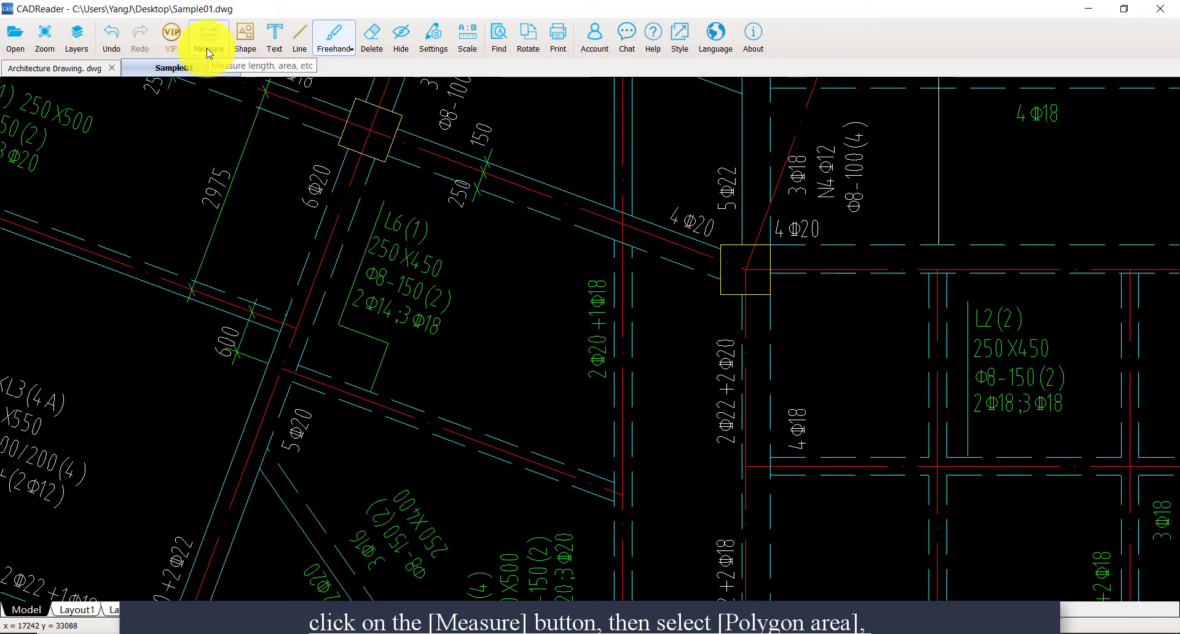
# Step: Trace the four corners of the bay around beam L6(1) with Polygon area
pyautogui.click(207, 54)
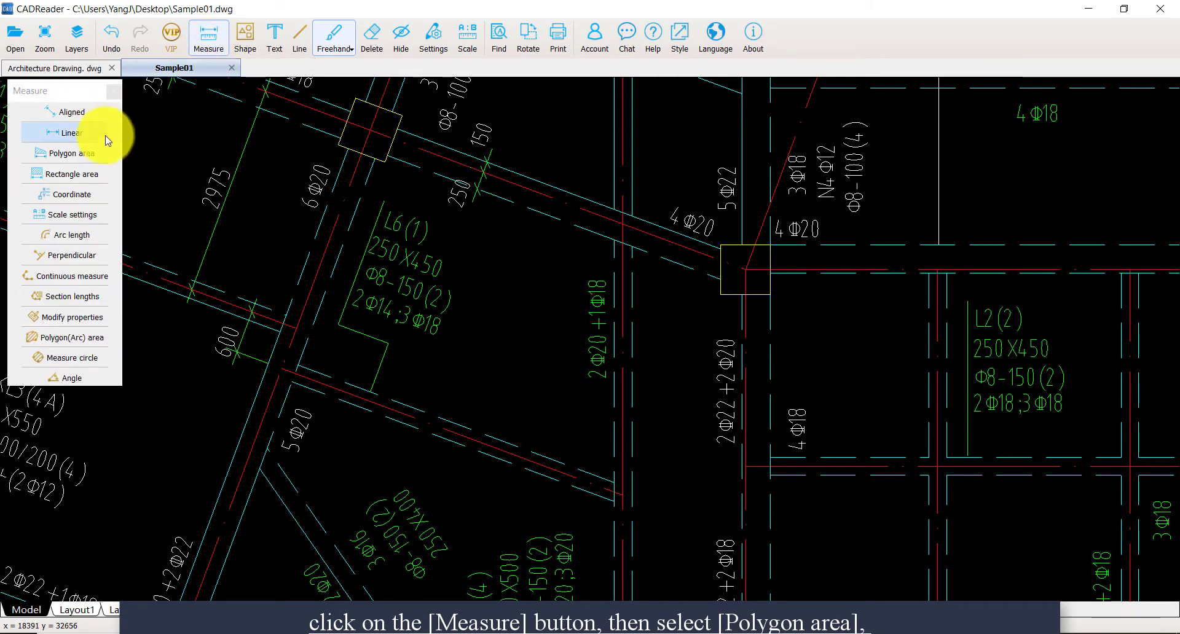
pyautogui.click(96, 152)
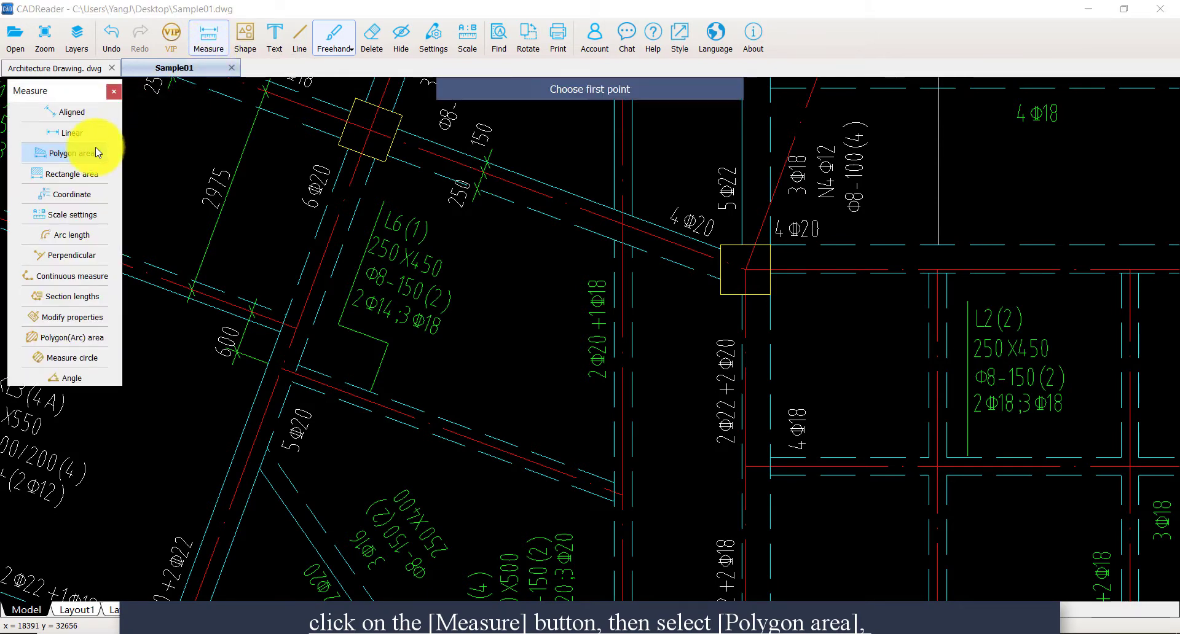
pyautogui.click(369, 131)
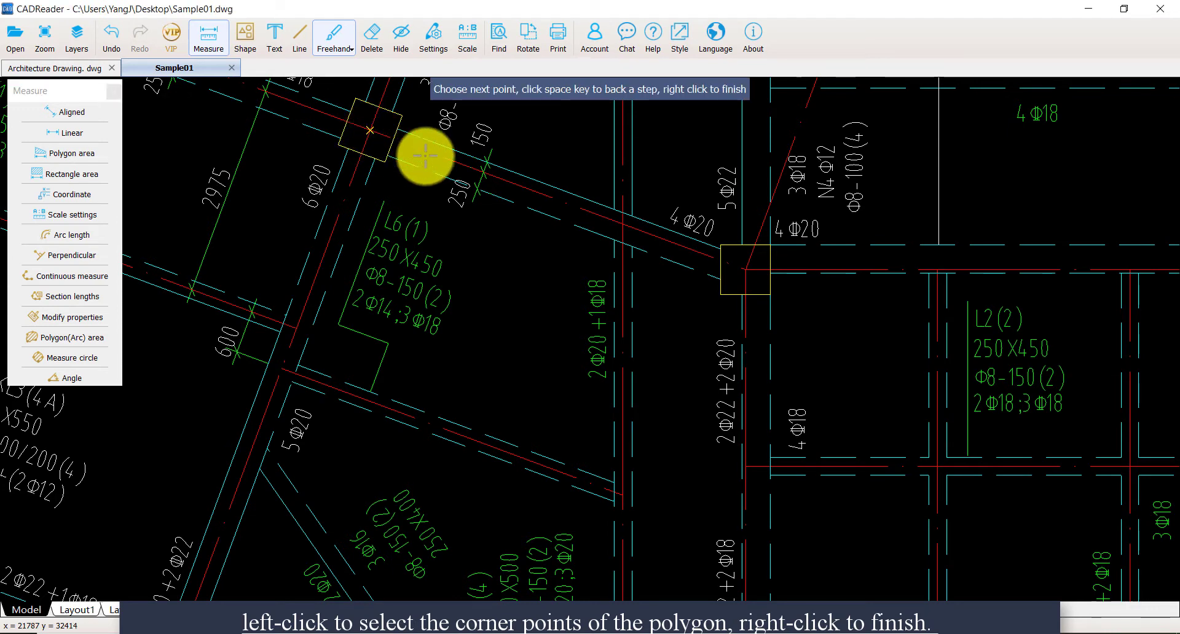
pyautogui.click(625, 260)
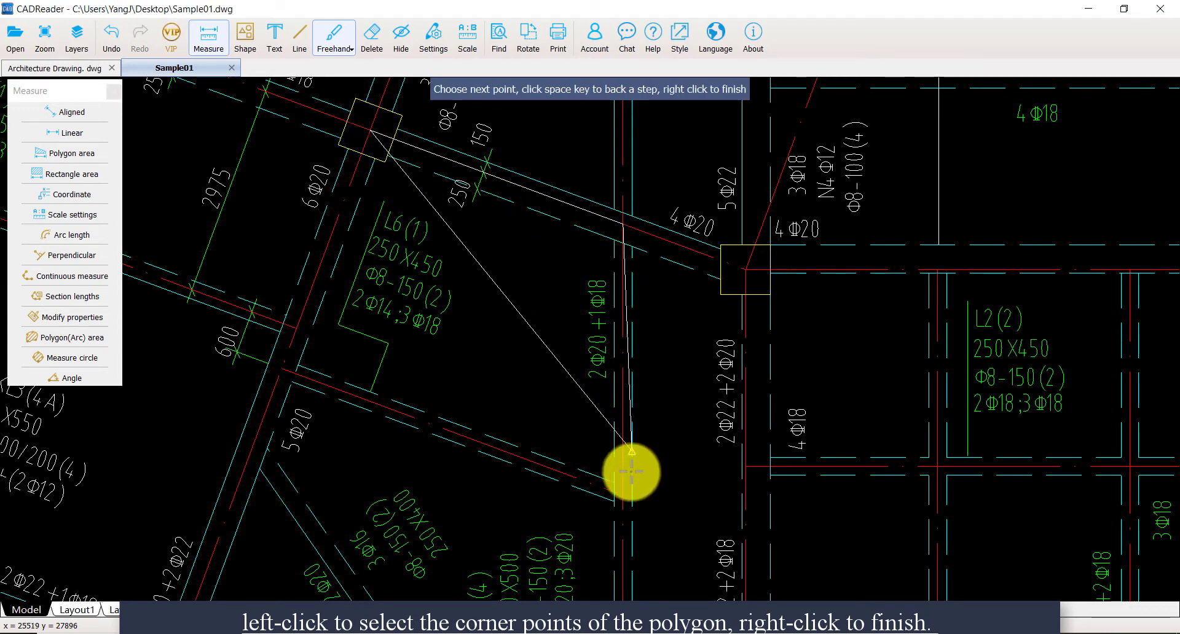
pyautogui.click(624, 495)
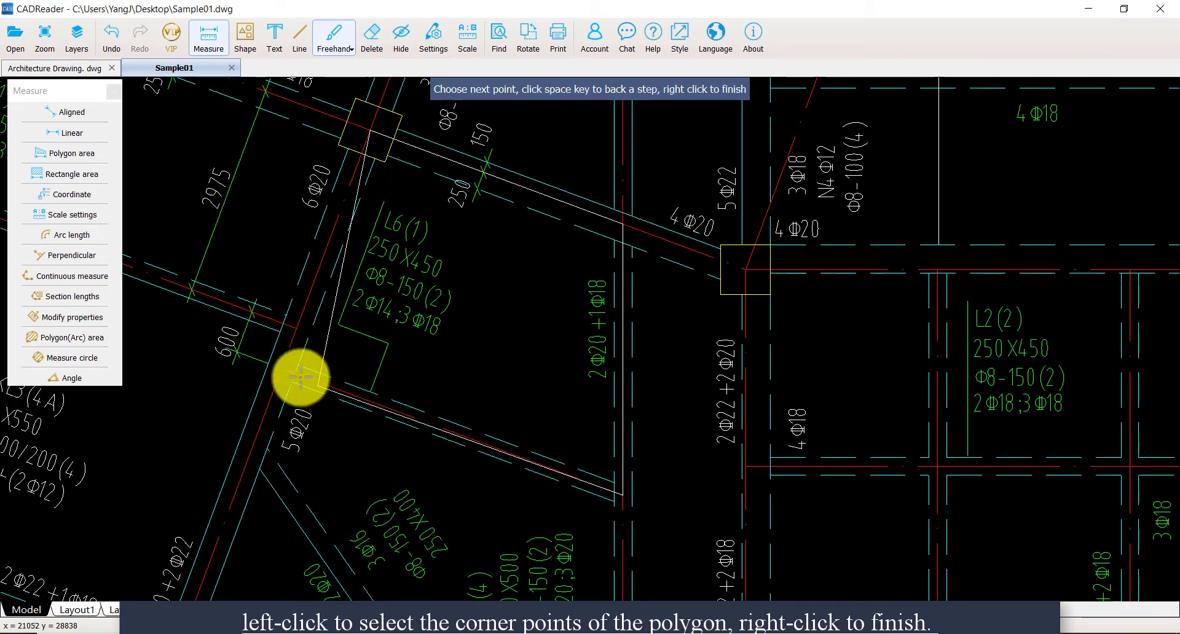
pyautogui.click(282, 368)
pyautogui.rightClick(282, 369)
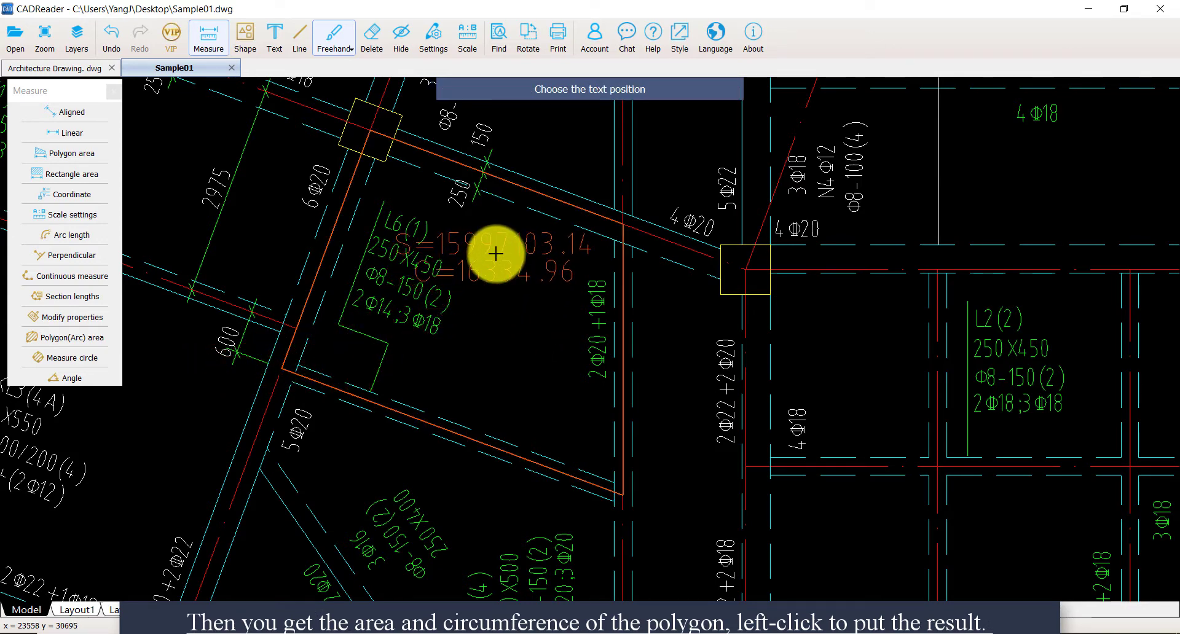
# Step: Place the S=15997103.14, C=16334.96 result label inside the bay
pyautogui.click(496, 253)
pyautogui.scroll(1, 484, 229)
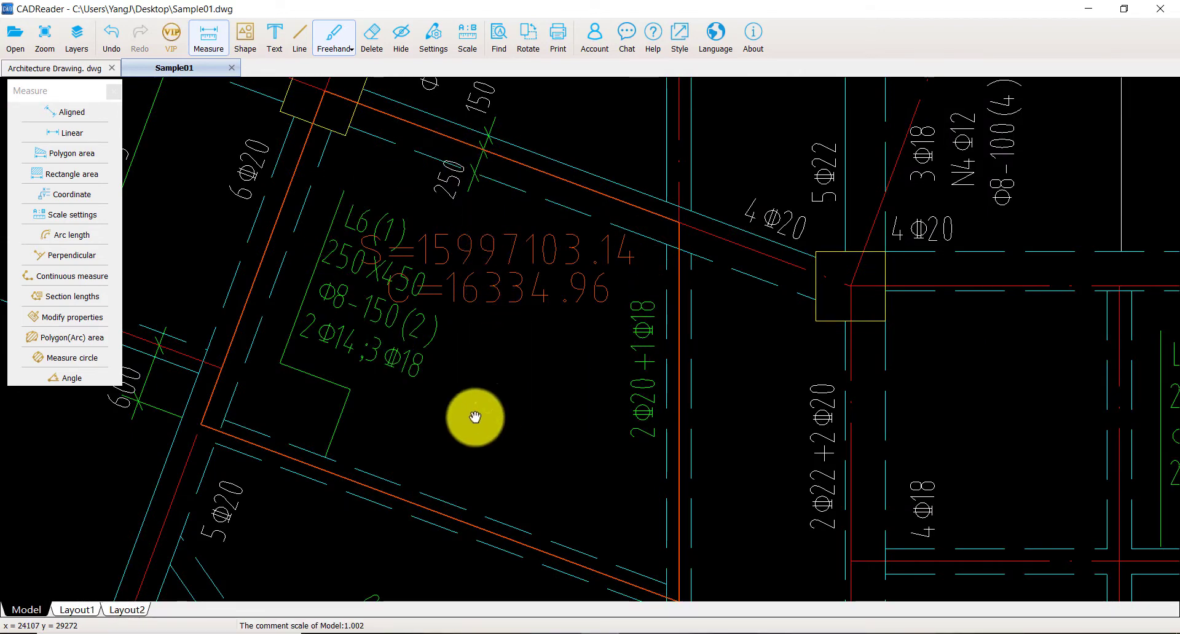
pyautogui.scroll(-2, 486, 336)
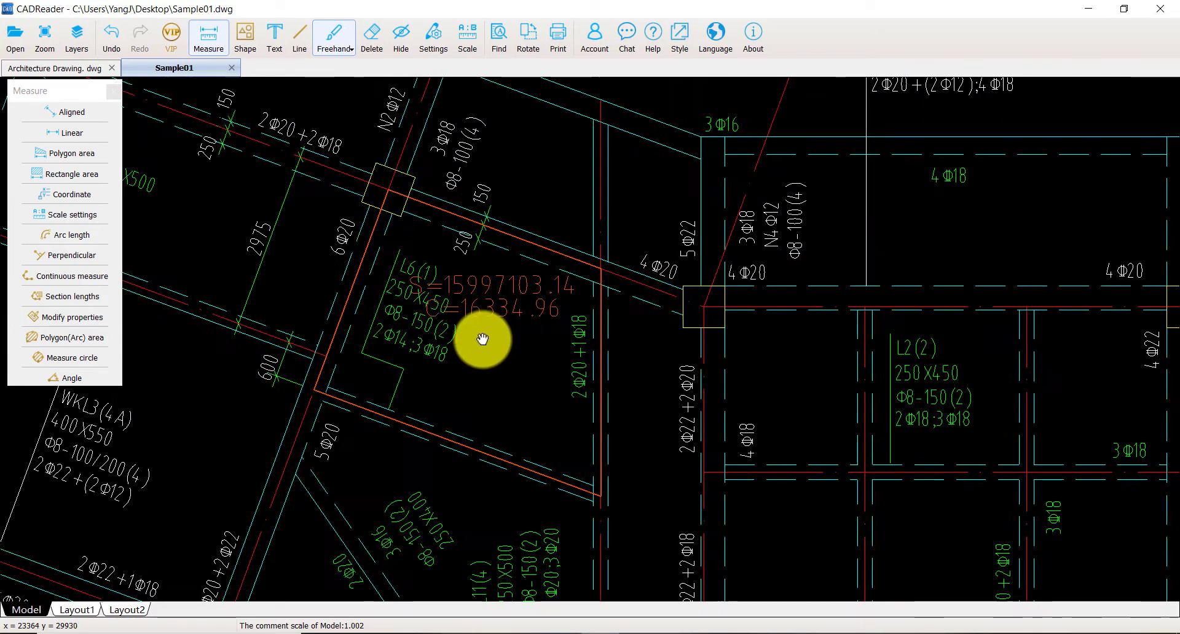
pyautogui.scroll(-2, 482, 338)
pyautogui.scroll(1, 477, 307)
pyautogui.scroll(-1, 515, 262)
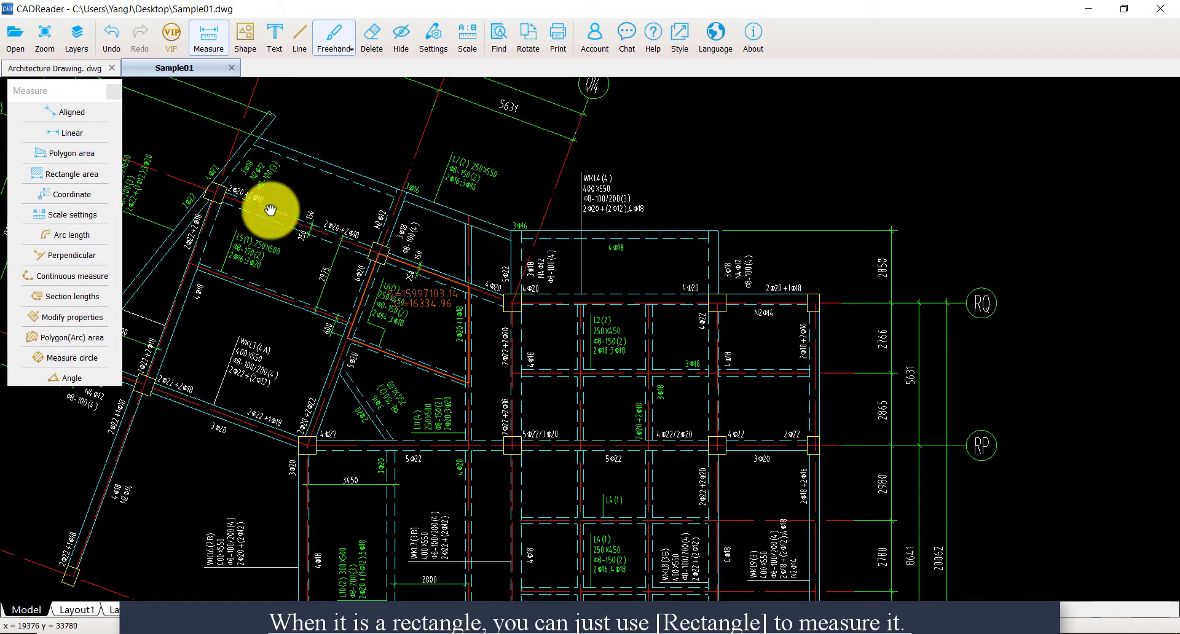
# Step: Measure the rectangle above beam L2(2) from two diagonal corners, labelled S=16351701.00, C=19242.20
pyautogui.click(74, 174)
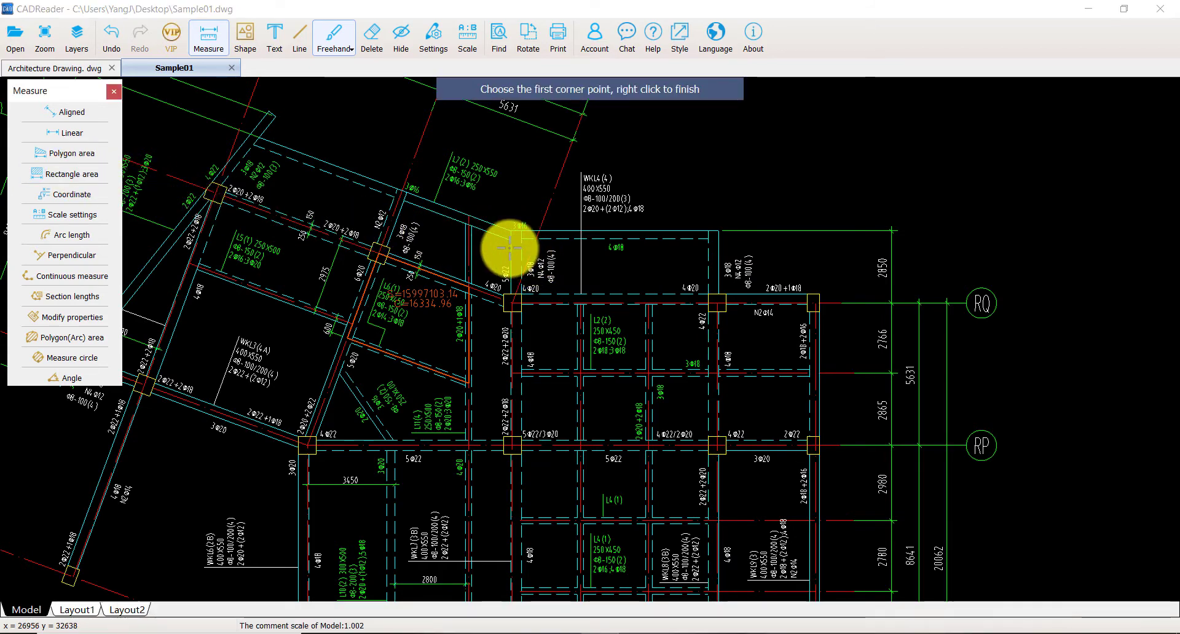
pyautogui.scroll(2, 511, 247)
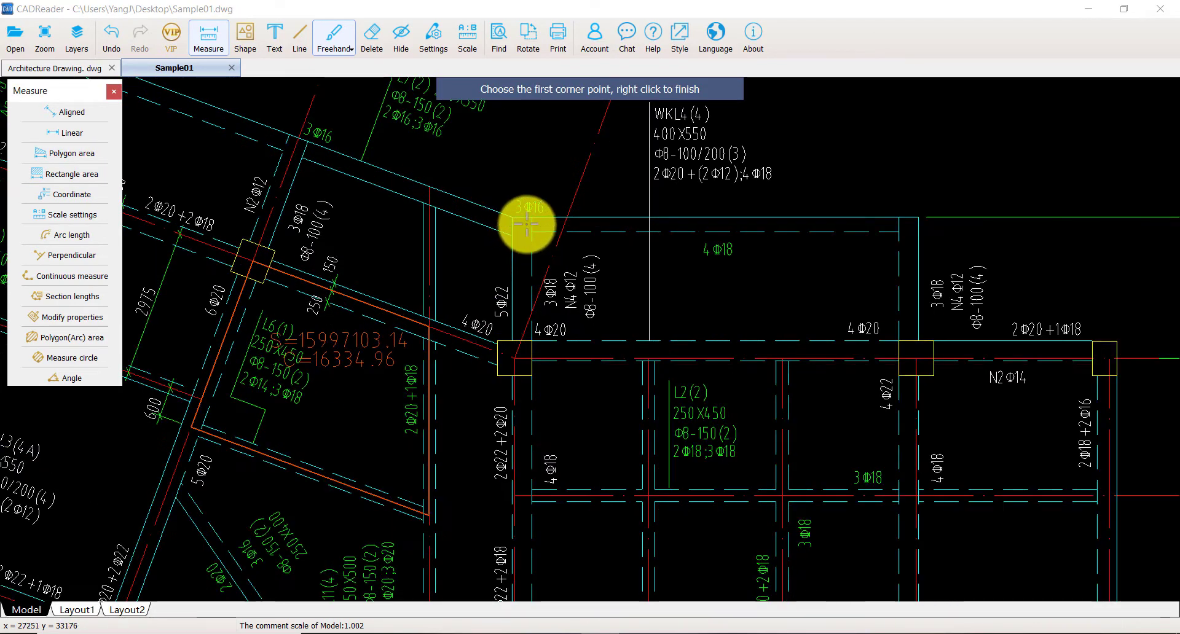
pyautogui.click(533, 233)
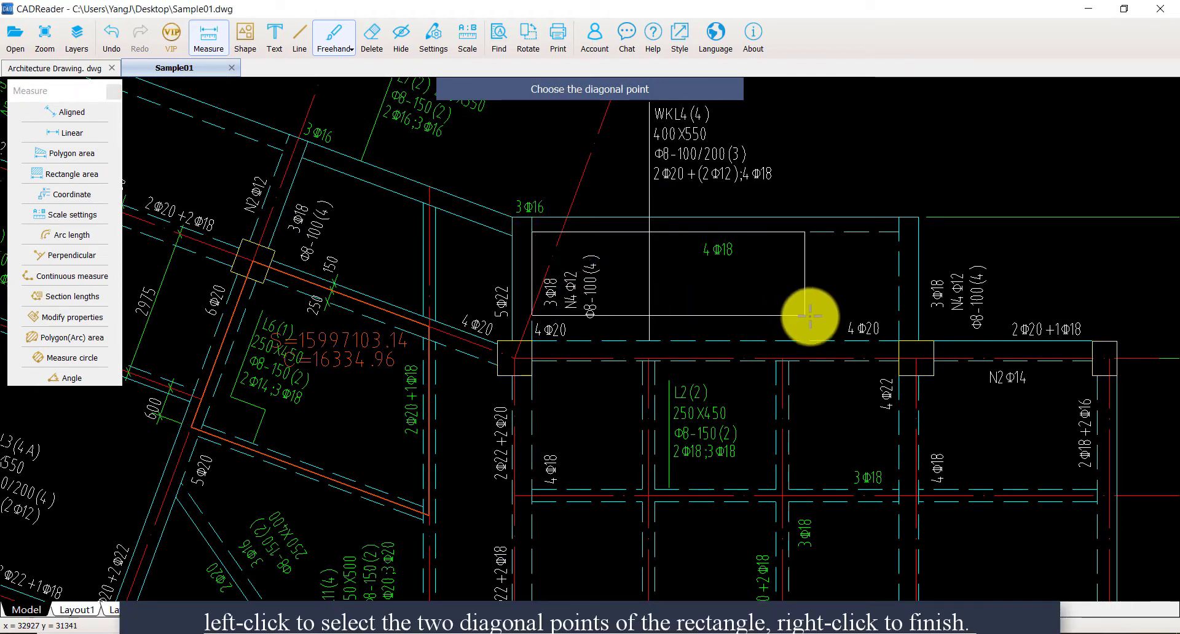
pyautogui.click(897, 337)
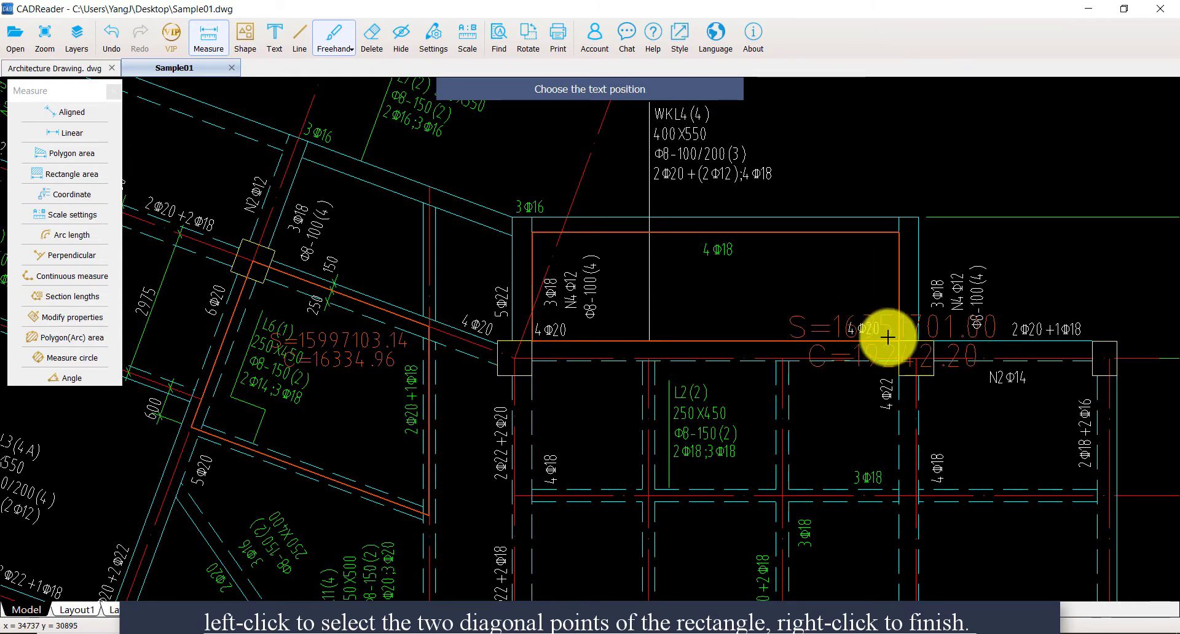
pyautogui.click(757, 288)
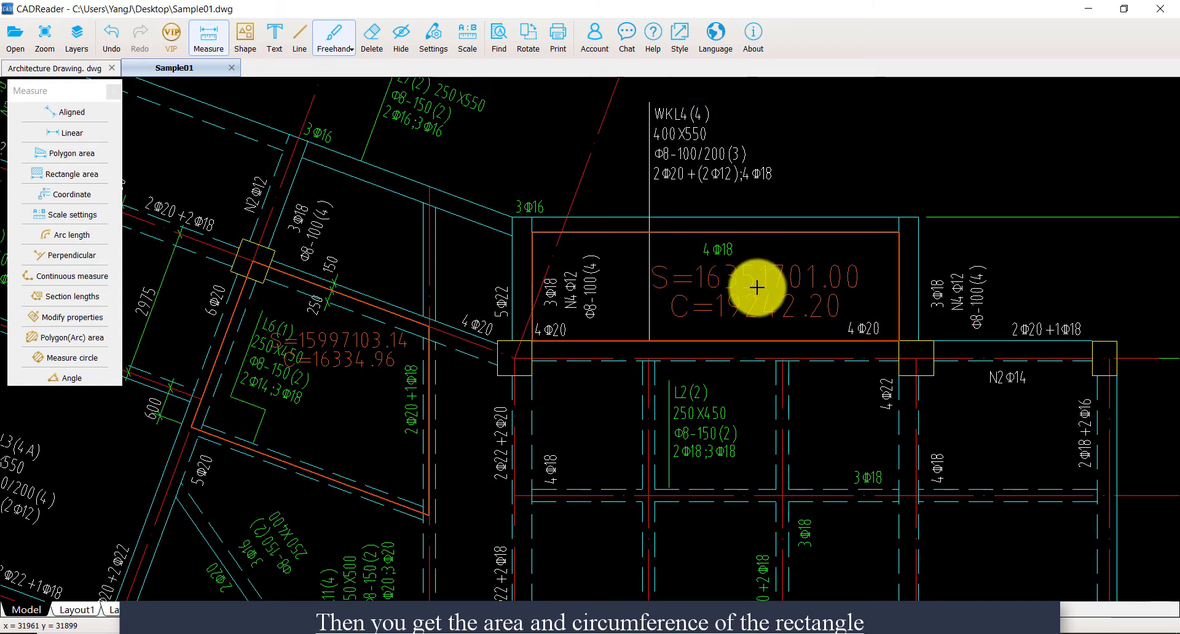
pyautogui.scroll(1, 757, 287)
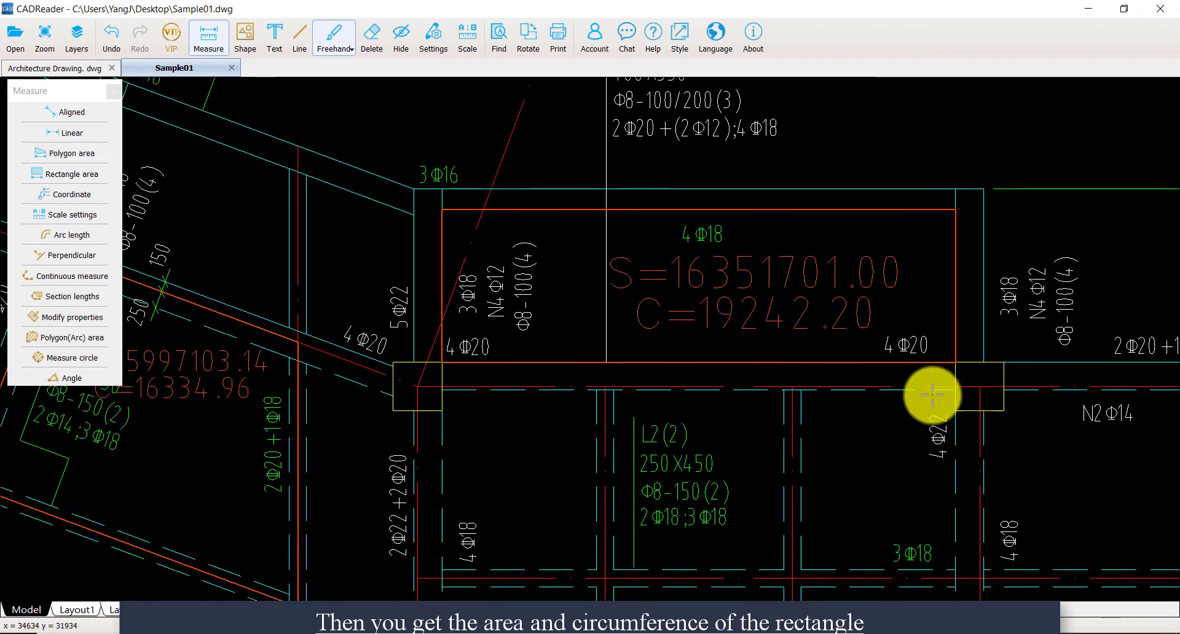
pyautogui.scroll(-2, 736, 259)
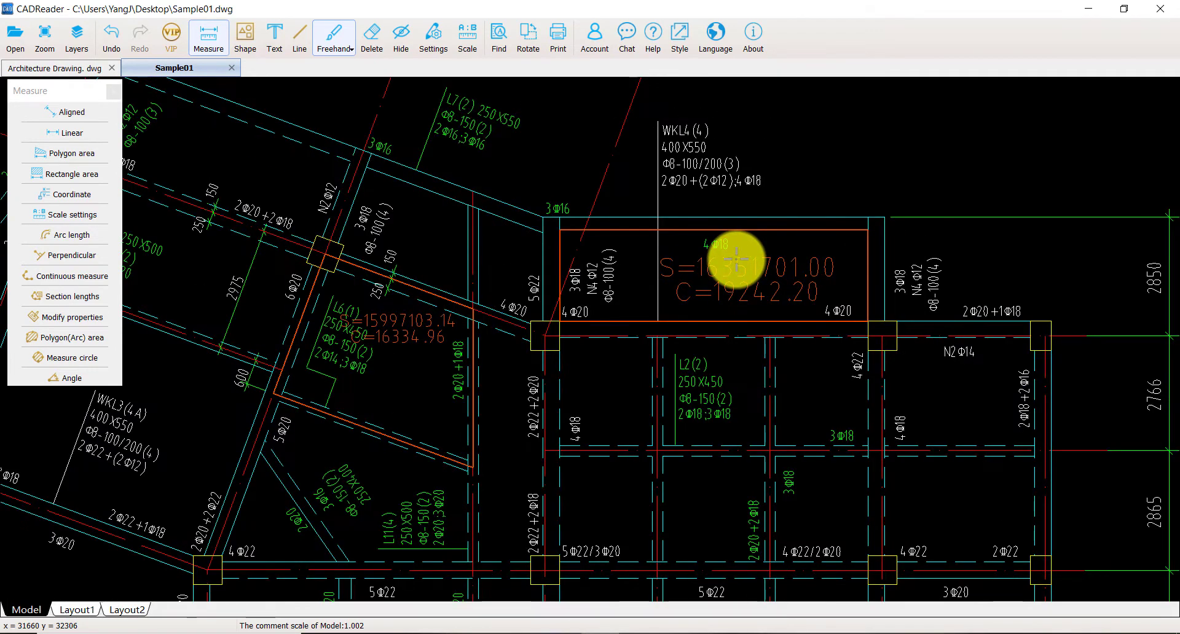
pyautogui.scroll(-1, 736, 260)
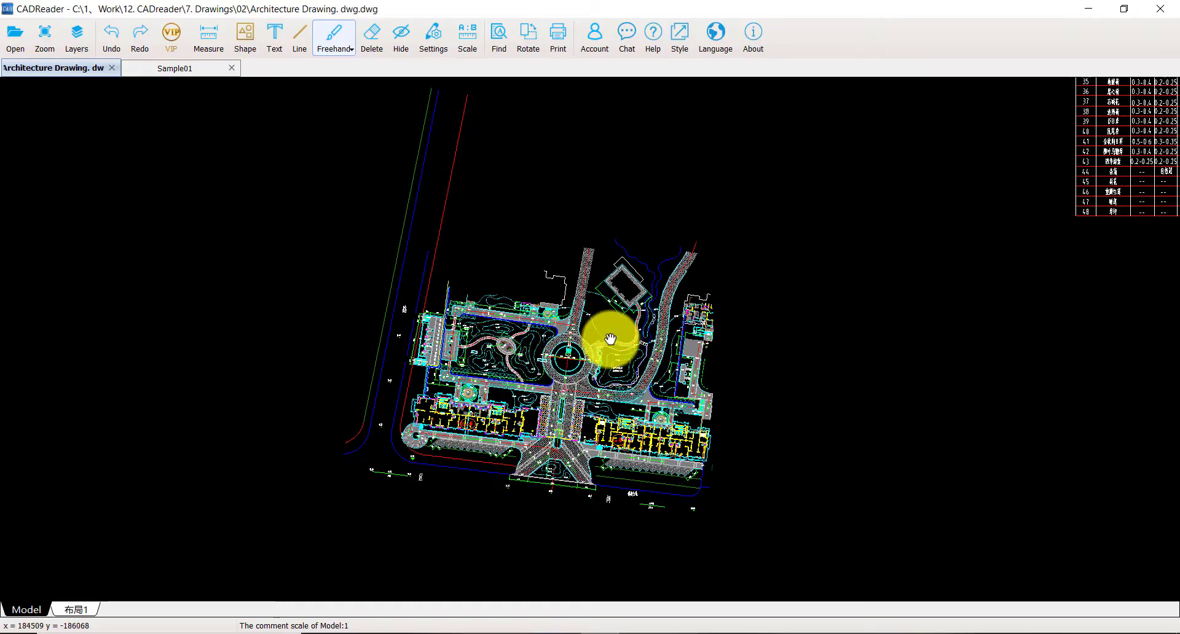
# Step: Pan and zoom to the 99.00/99.30 dashed contour beside the tiled walkway, then open Measure
pyautogui.moveTo(582, 440)
pyautogui.mouseDown()
pyautogui.moveTo(575, 338)
pyautogui.moveTo(594, 284)
pyautogui.mouseUp()
pyautogui.scroll(10, 594, 284)
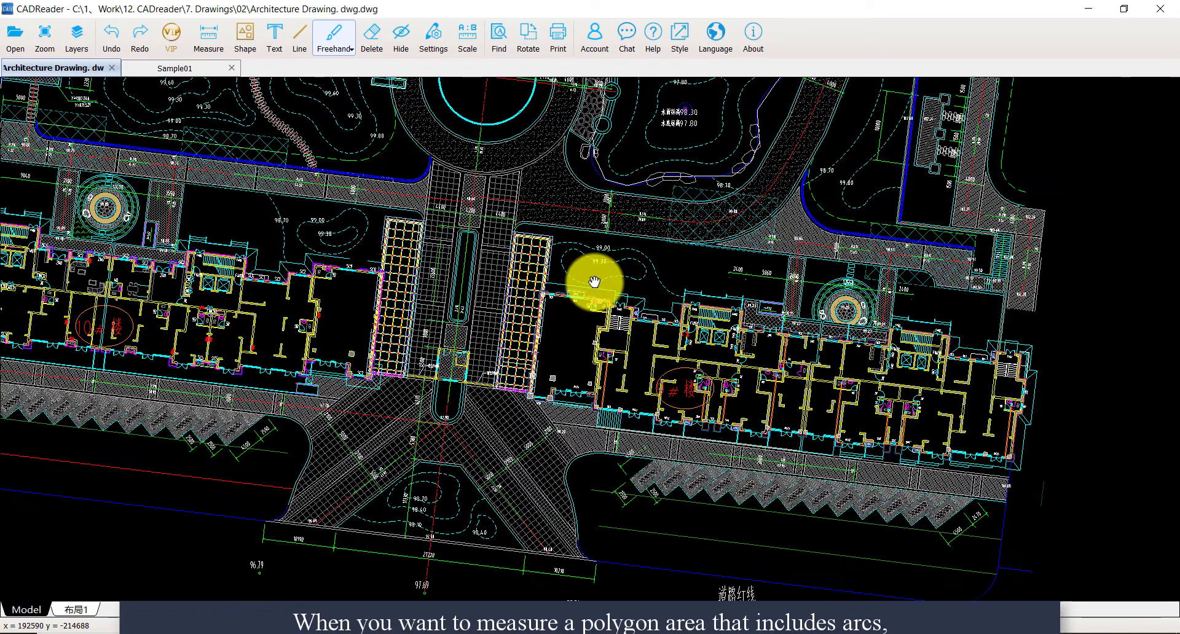
pyautogui.moveTo(624, 242); pyautogui.dragTo(640, 322)
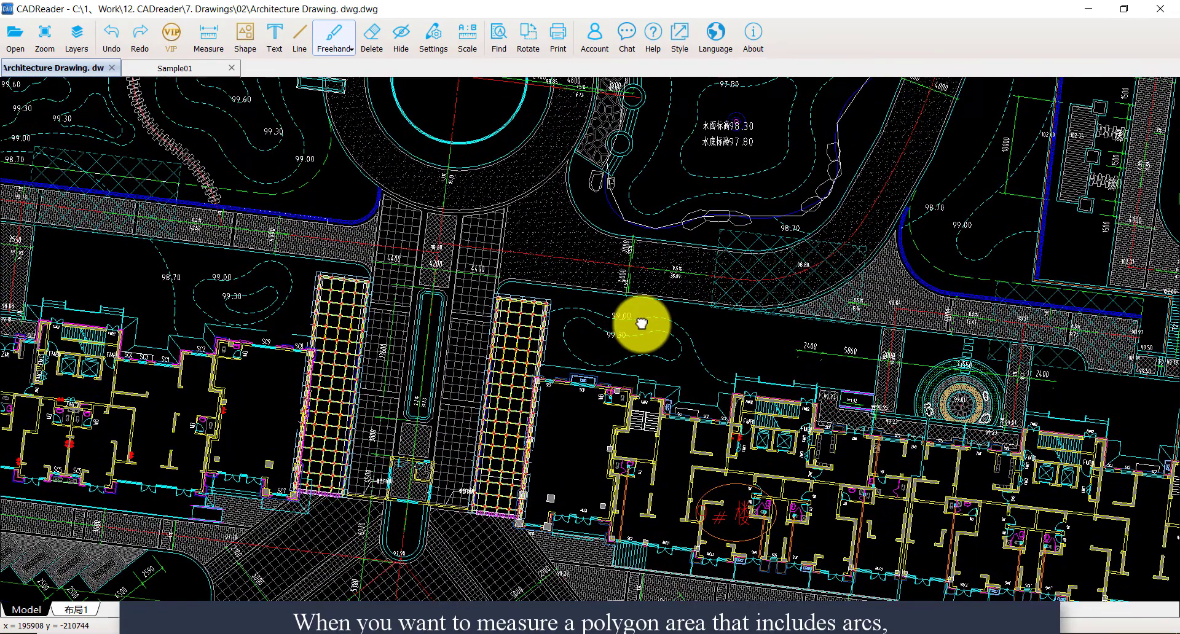
pyautogui.scroll(2, 693, 345)
pyautogui.moveTo(594, 402)
pyautogui.mouseDown()
pyautogui.moveTo(589, 336)
pyautogui.moveTo(576, 335)
pyautogui.mouseUp()
pyautogui.scroll(2, 640, 271)
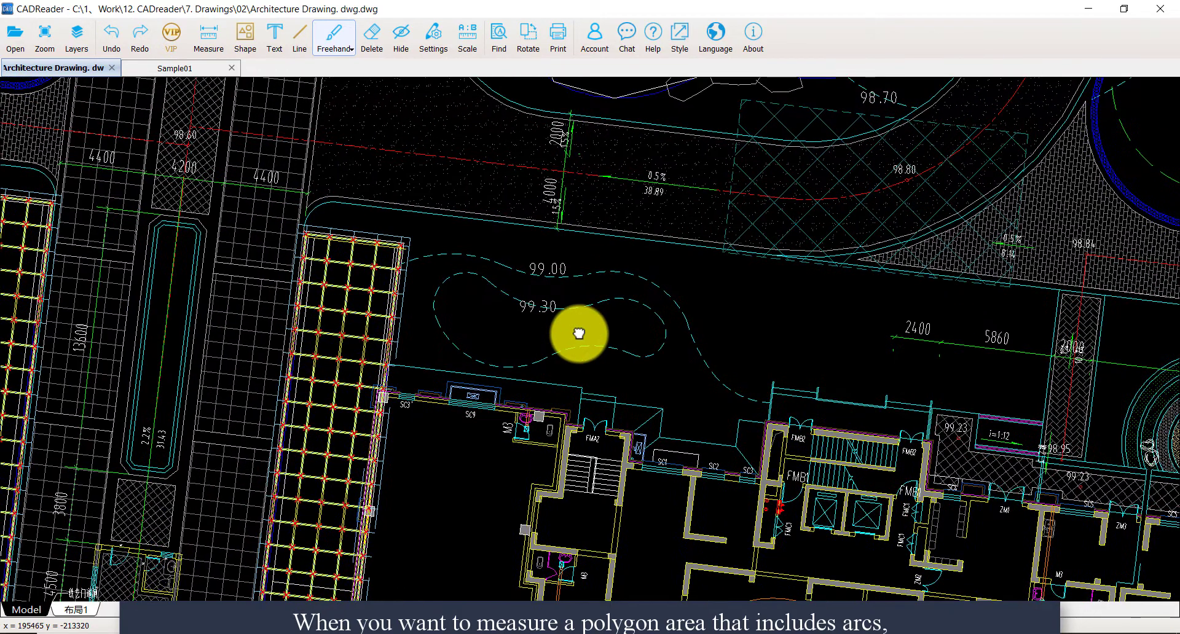
pyautogui.click(209, 44)
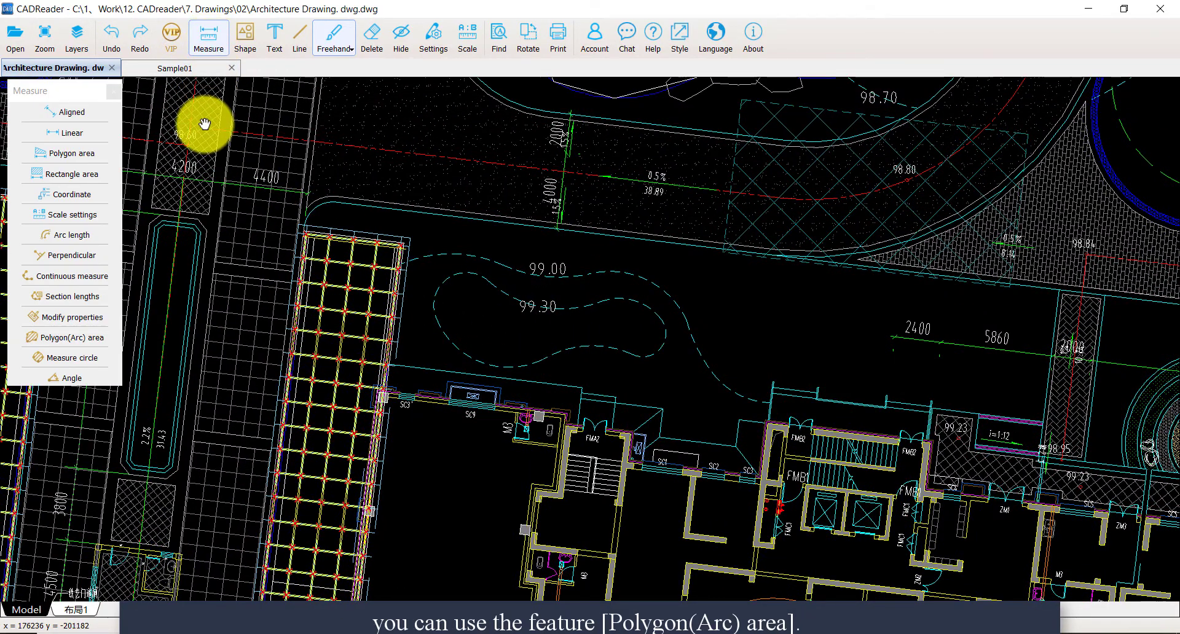
# Step: Choose Polygon(Arc) area and zoom in on the 99.00 arc at the pond edge
pyautogui.click(95, 338)
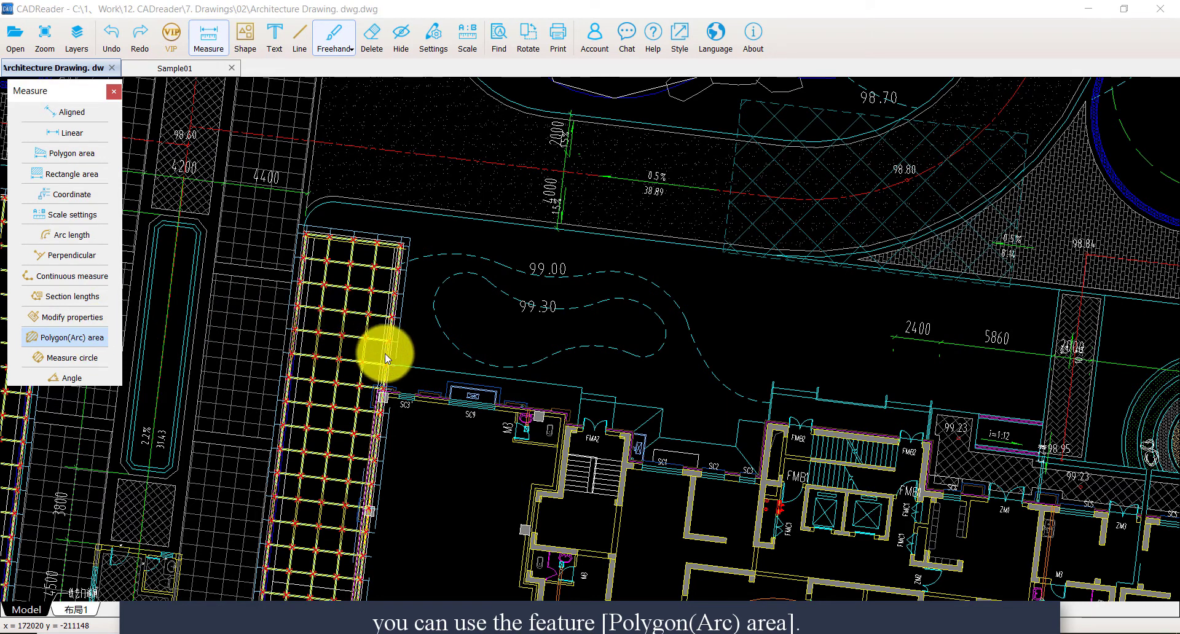
pyautogui.scroll(5, 388, 353)
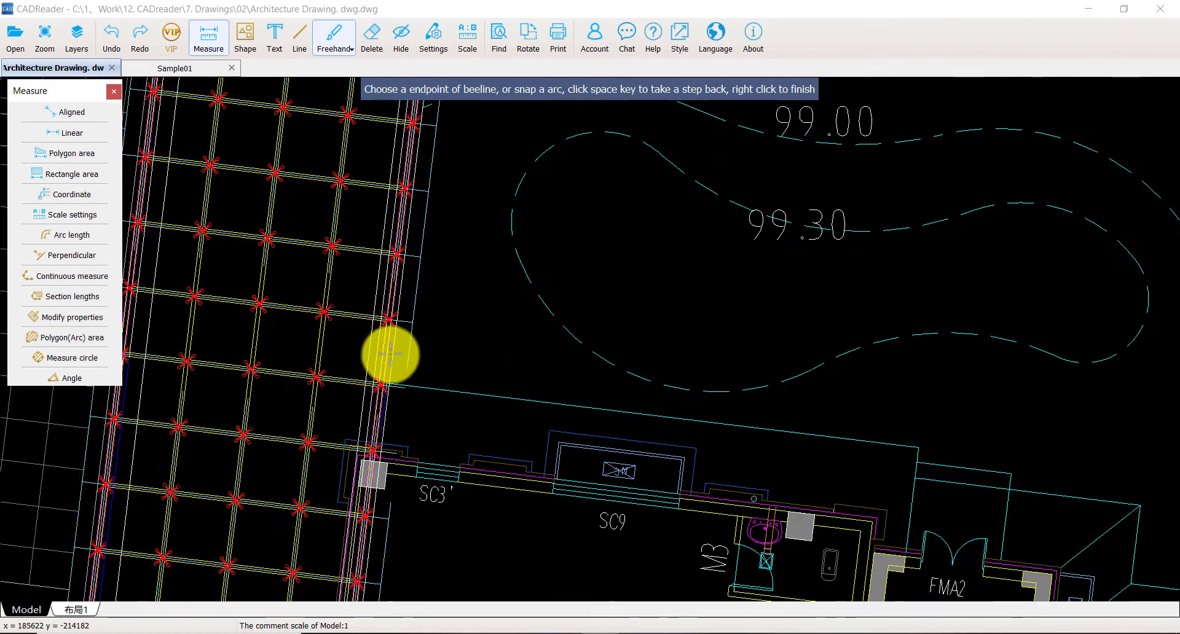
pyautogui.scroll(-3, 379, 378)
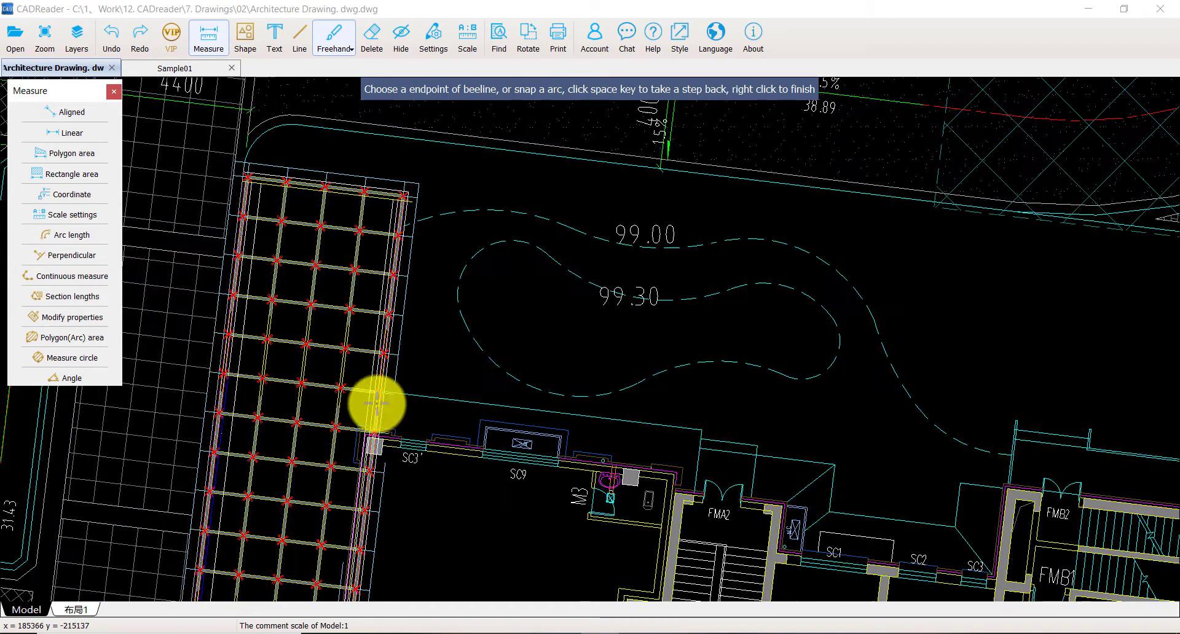
pyautogui.scroll(2, 379, 385)
pyautogui.scroll(2, 379, 393)
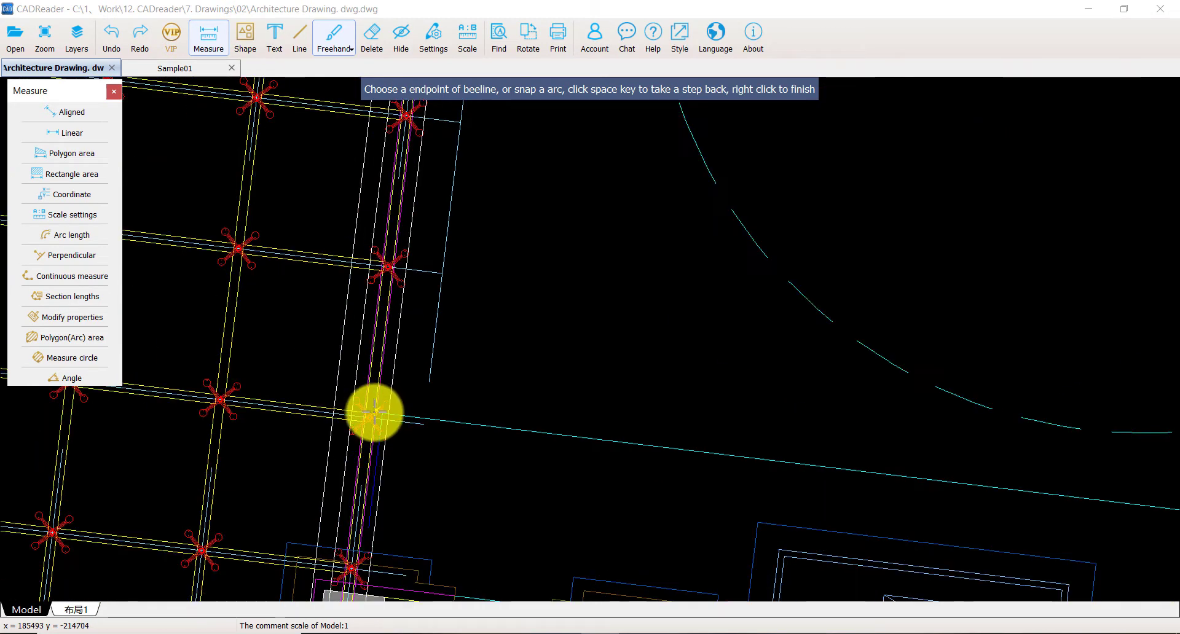
pyautogui.scroll(-5, 373, 430)
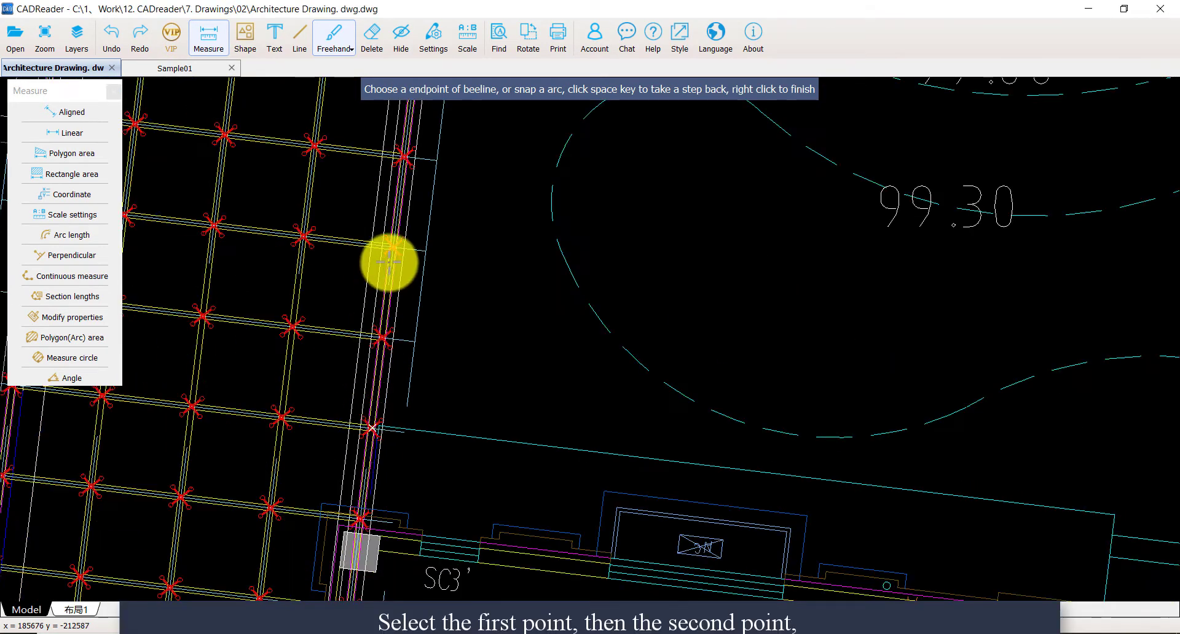
pyautogui.scroll(1, 384, 283)
pyautogui.scroll(8, 395, 199)
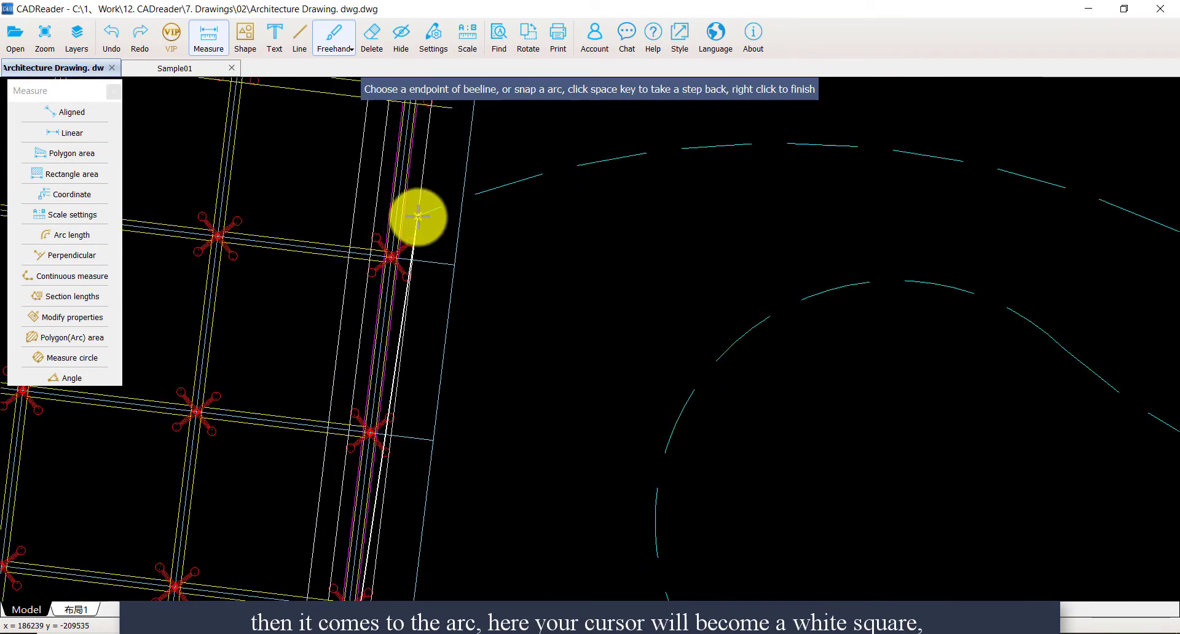
pyautogui.scroll(-2, 418, 217)
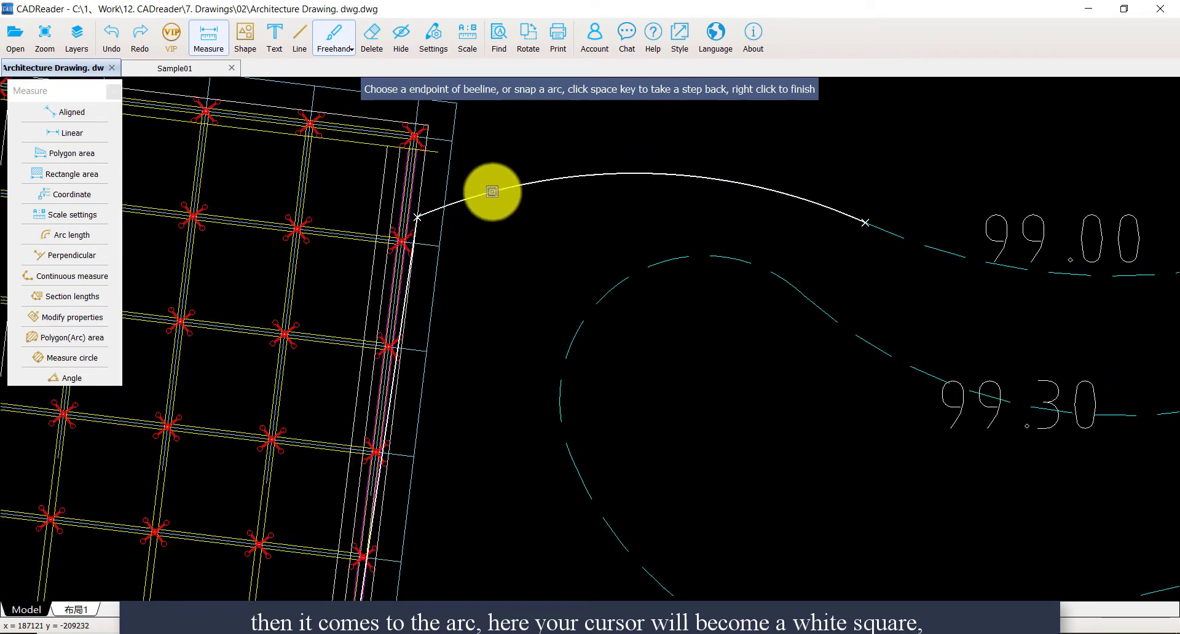
pyautogui.scroll(-3, 493, 192)
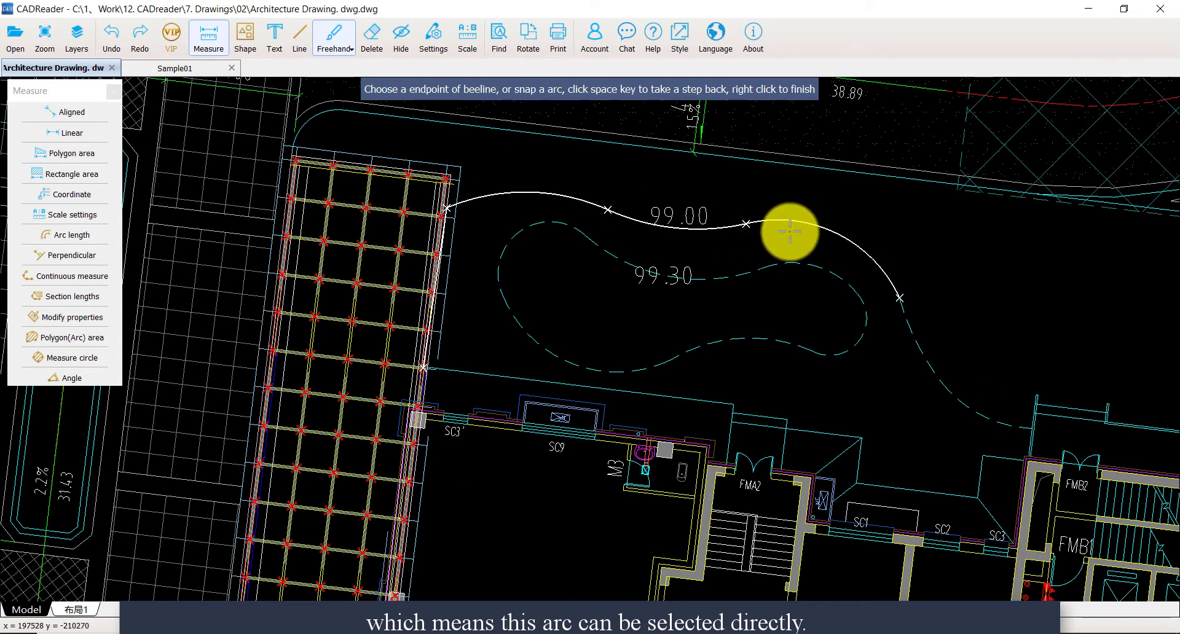
pyautogui.scroll(-2, 791, 227)
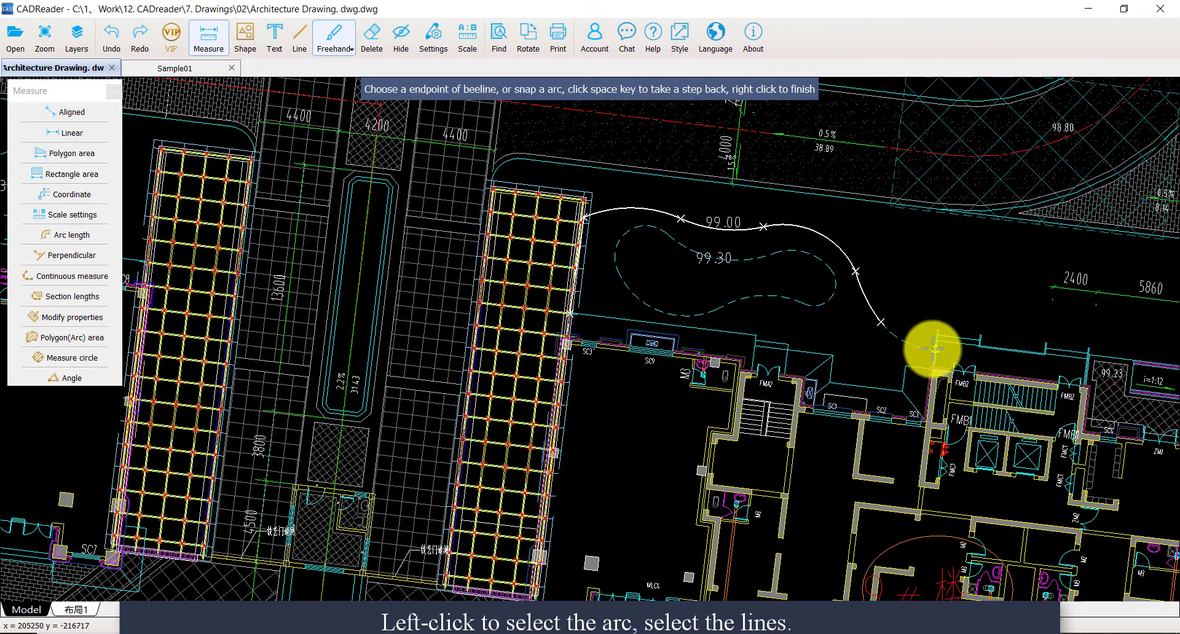
pyautogui.scroll(2, 933, 346)
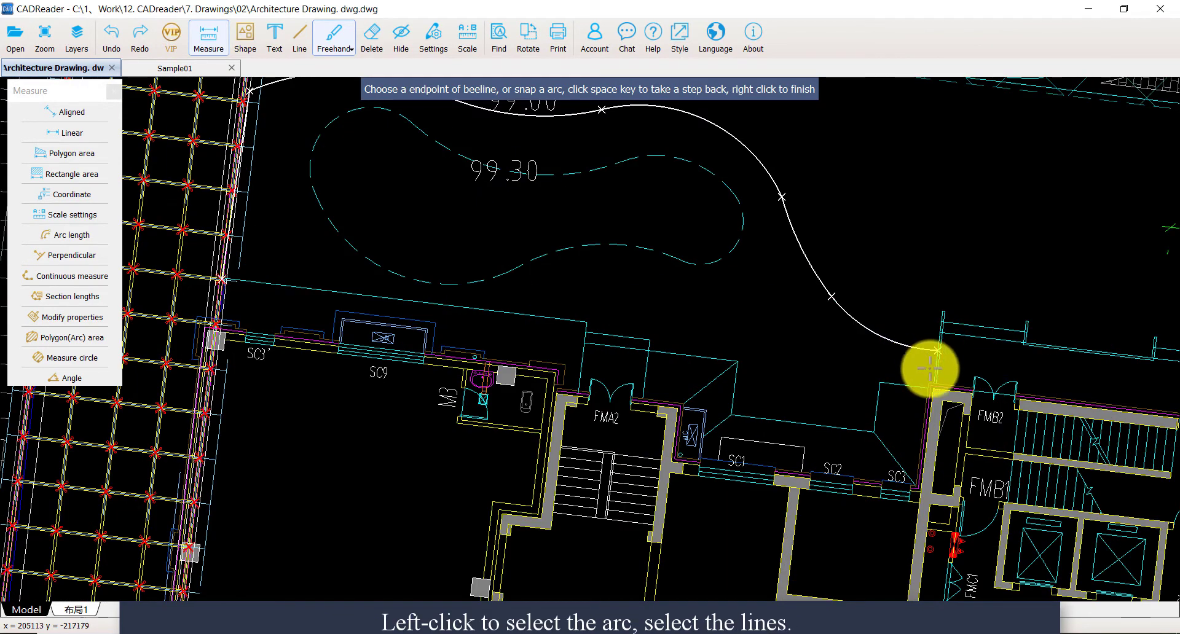
pyautogui.scroll(3, 927, 365)
# Step: Add outline points from where the arc meets the wall, left along the building front
pyautogui.click(940, 404)
pyautogui.click(925, 405)
pyautogui.click(923, 420)
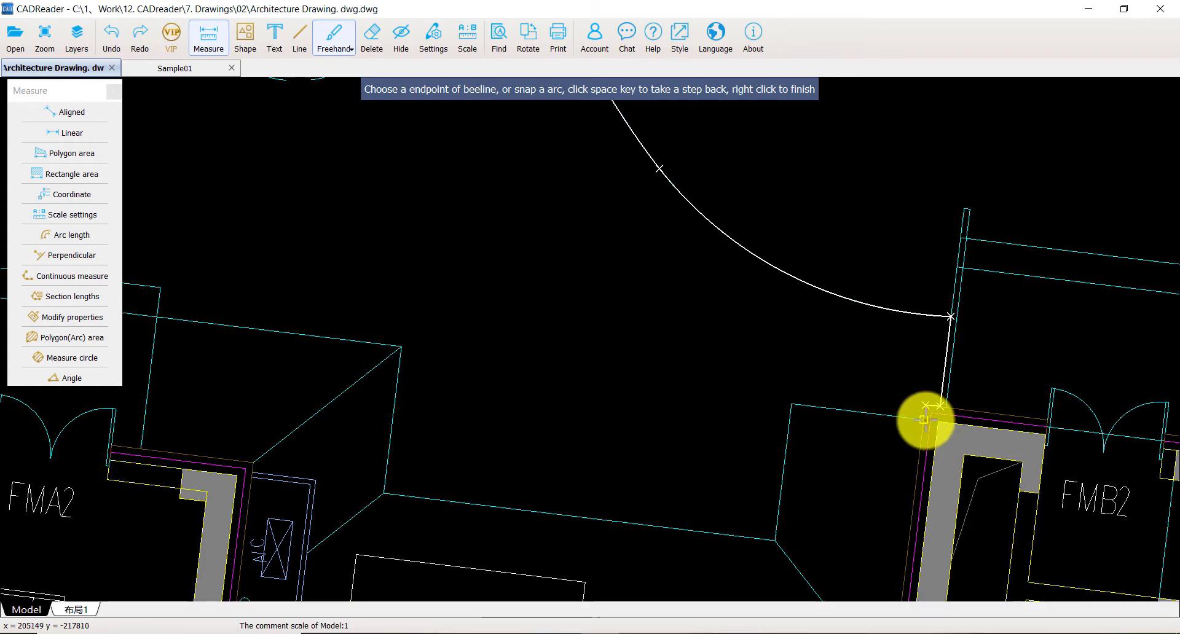
pyautogui.click(792, 405)
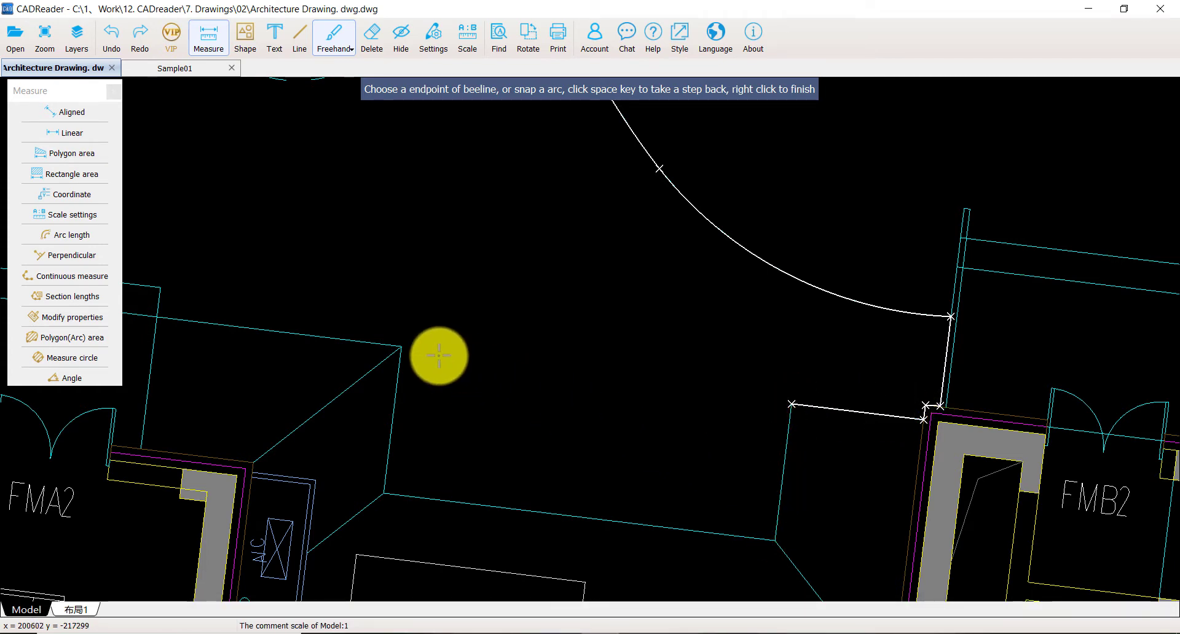
pyautogui.scroll(-5, 402, 347)
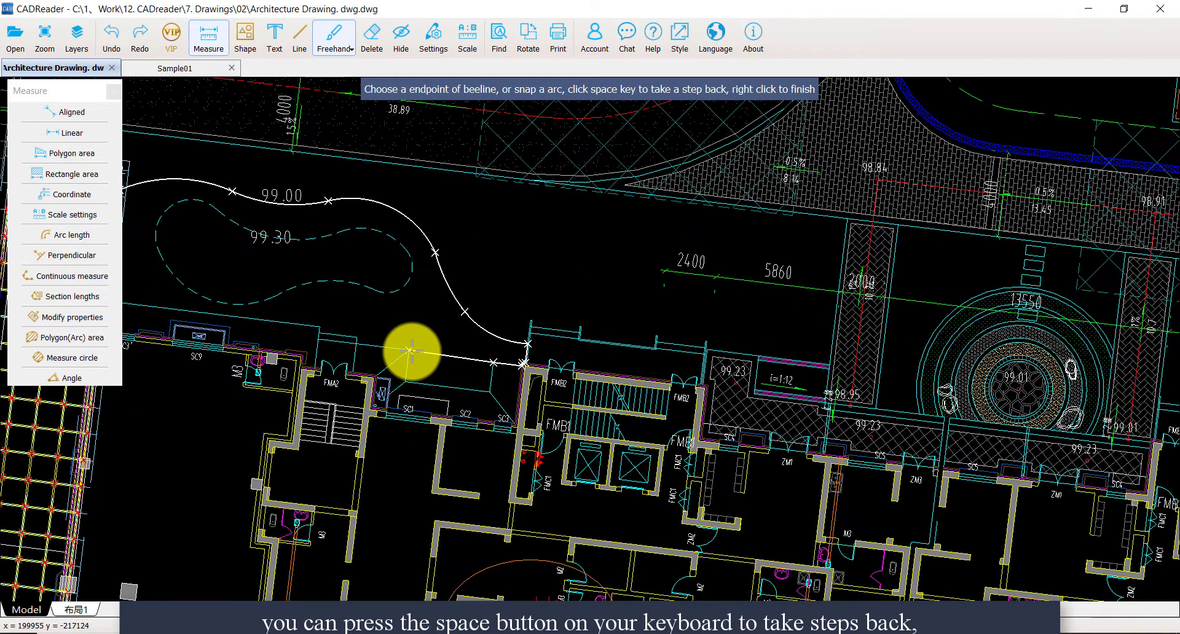
pyautogui.click(490, 391)
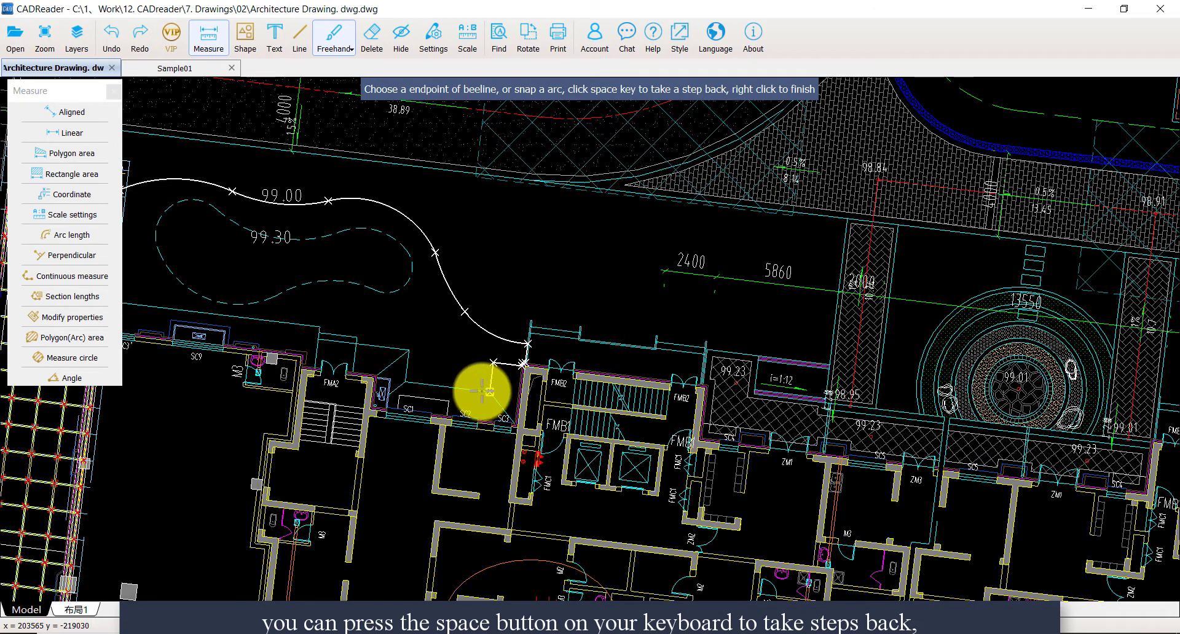
pyautogui.click(406, 381)
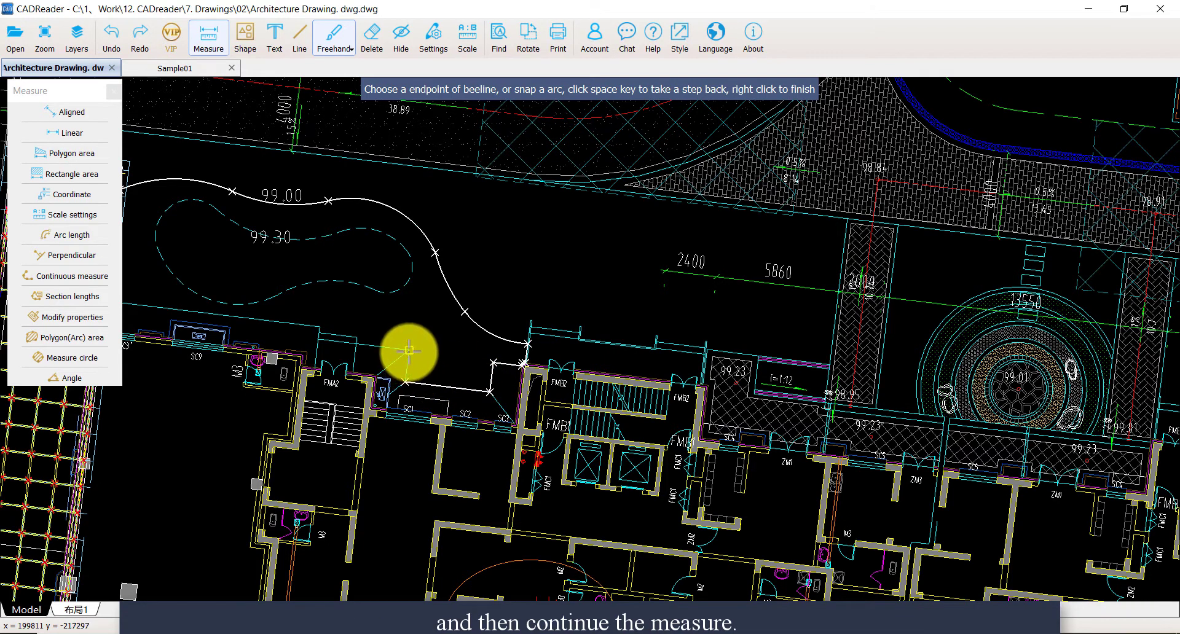
# Step: Close the outline and place the S=106.155 m², C=52561.32 mm label in the pond
pyautogui.scroll(-2, 421, 356)
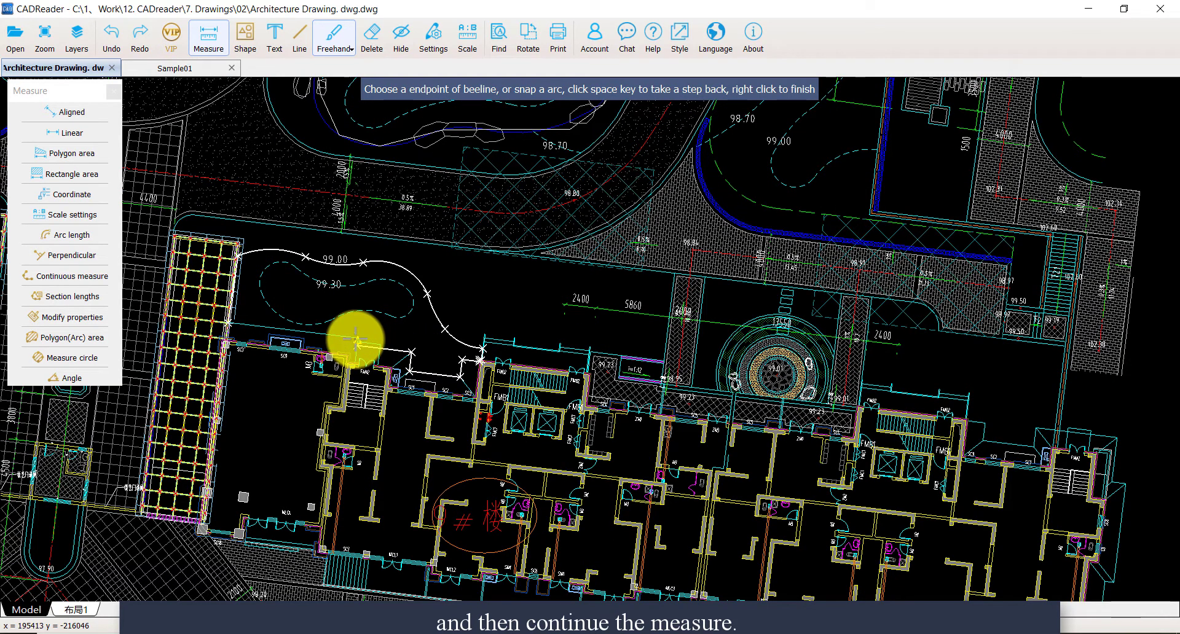
pyautogui.scroll(2, 356, 337)
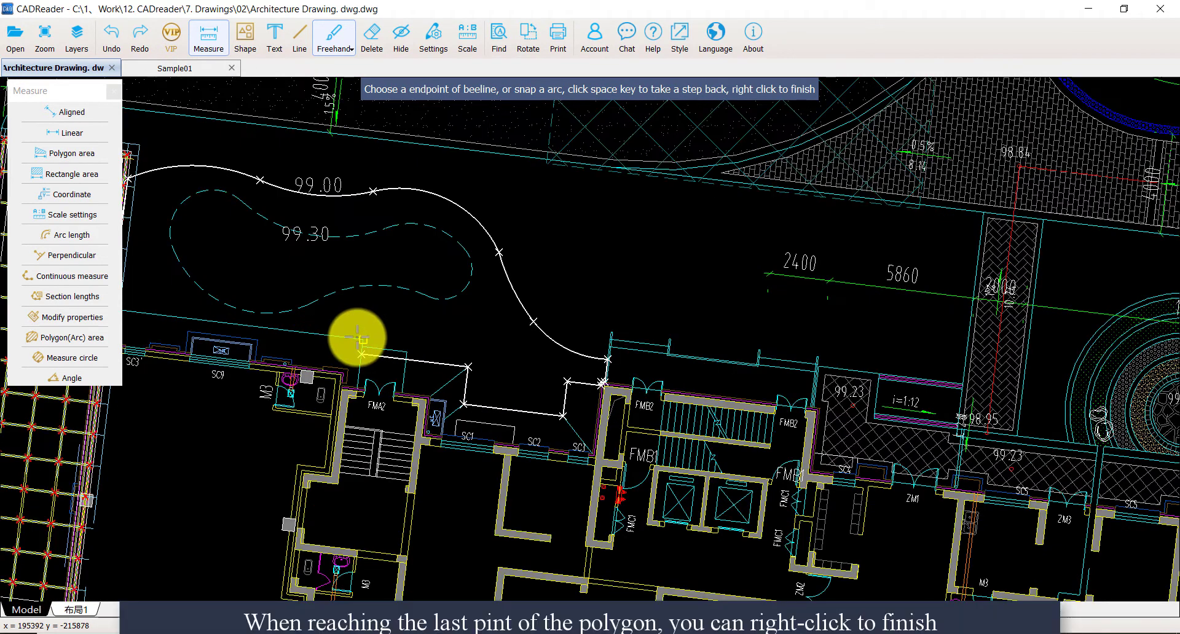
pyautogui.scroll(-3, 363, 337)
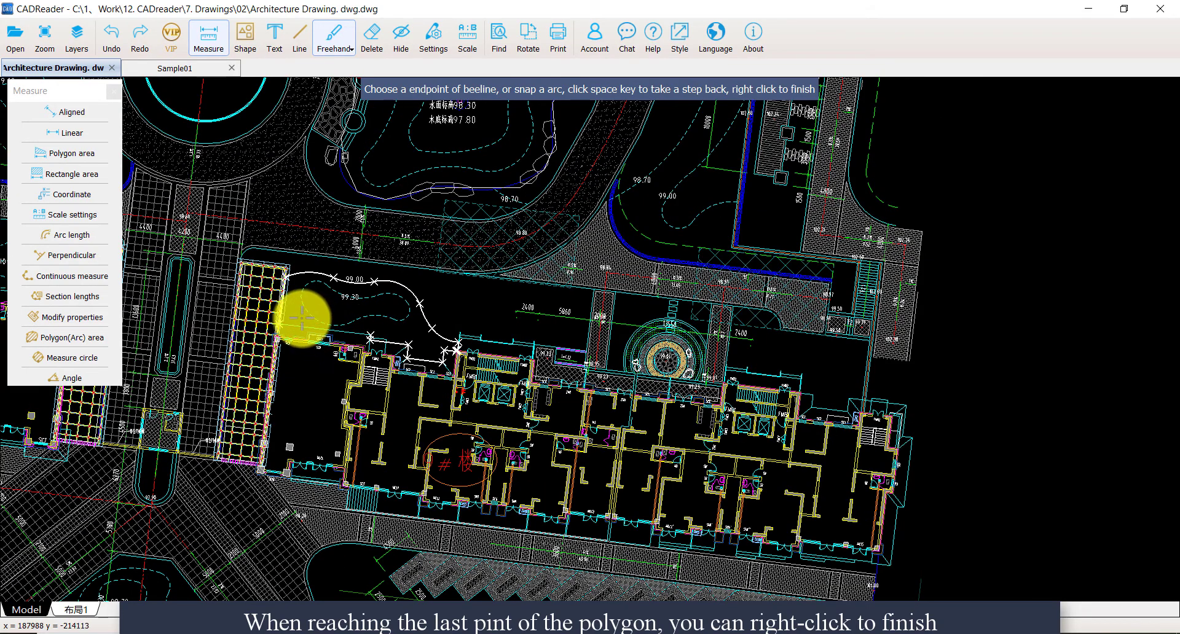
pyautogui.scroll(4, 302, 318)
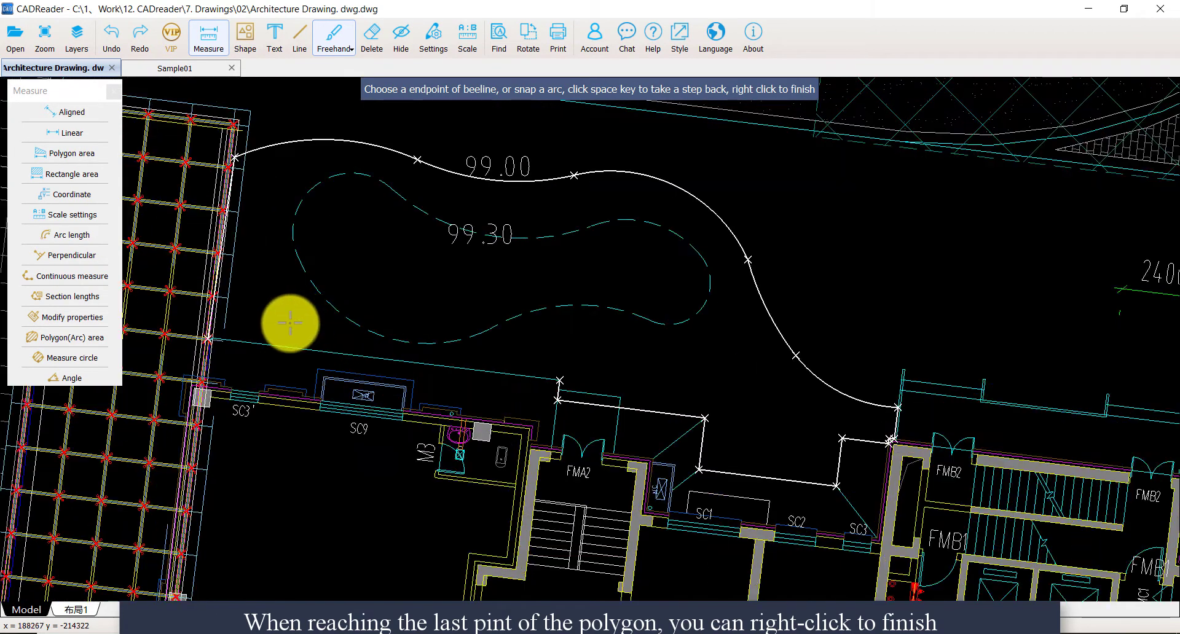
pyautogui.rightClick(285, 323)
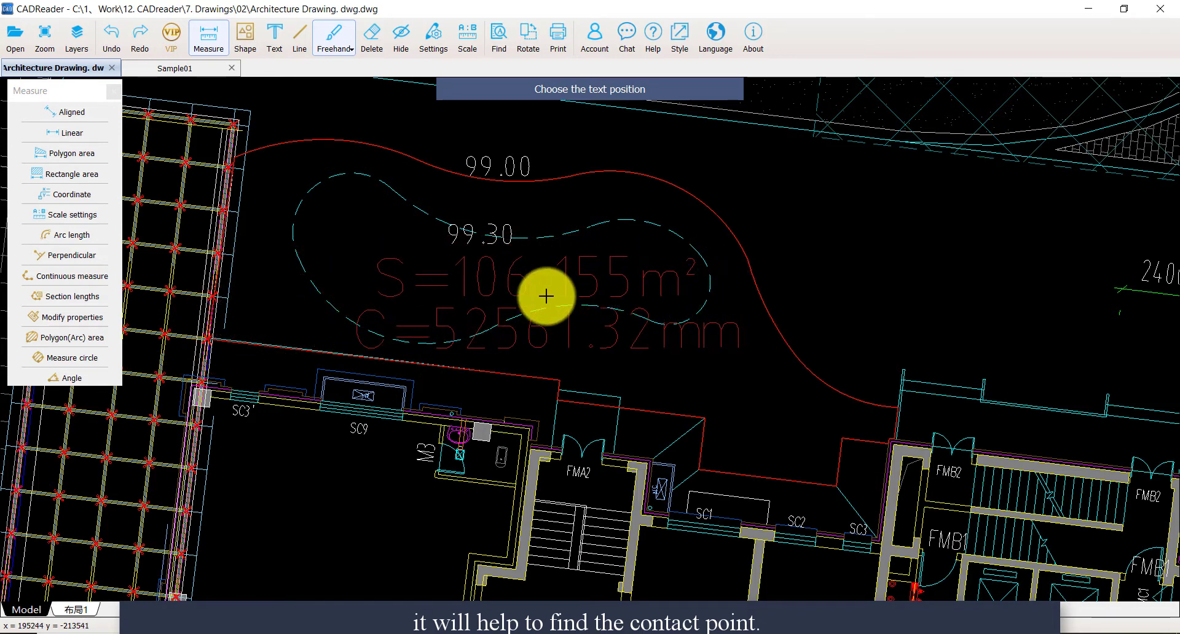
pyautogui.scroll(2, 547, 294)
pyautogui.click(562, 291)
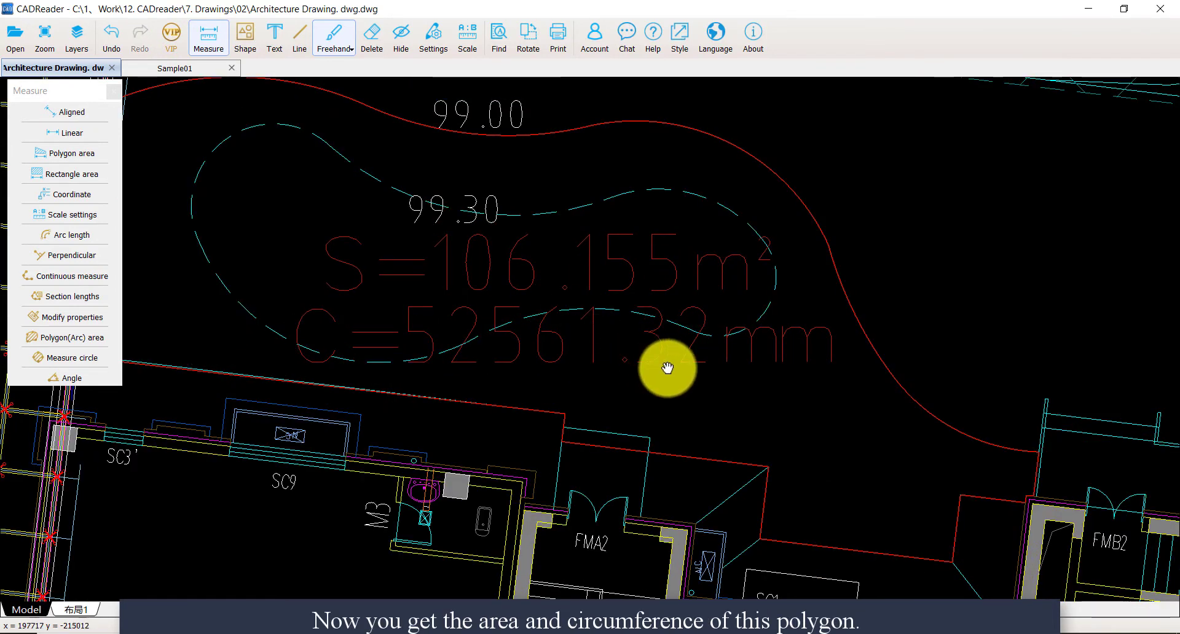
pyautogui.moveTo(672, 369); pyautogui.dragTo(770, 350)
pyautogui.scroll(-2, 644, 353)
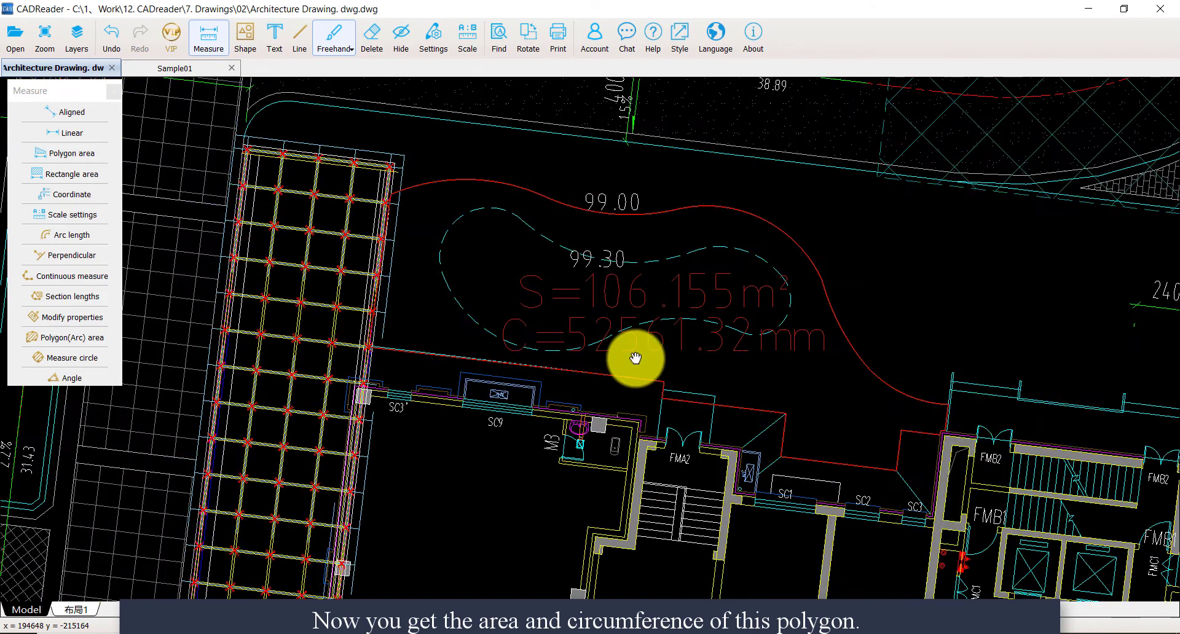
pyautogui.scroll(-2, 635, 358)
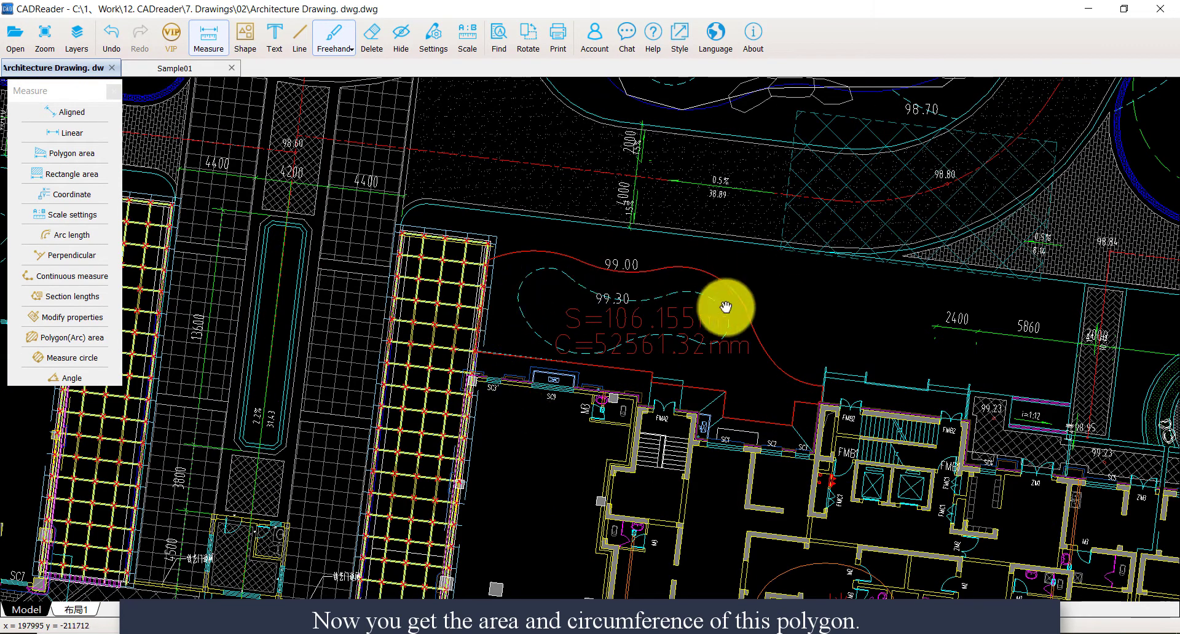
pyautogui.moveTo(742, 301); pyautogui.dragTo(700, 439)
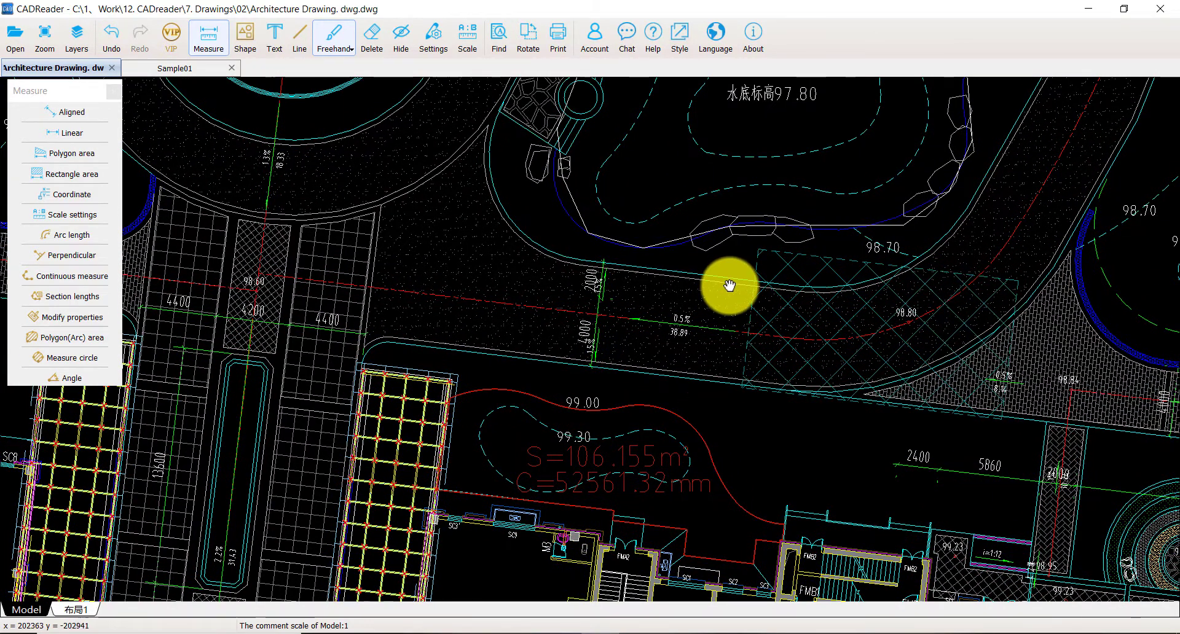
pyautogui.scroll(2, 730, 284)
pyautogui.moveTo(729, 284); pyautogui.dragTo(684, 305)
pyautogui.scroll(-2, 613, 281)
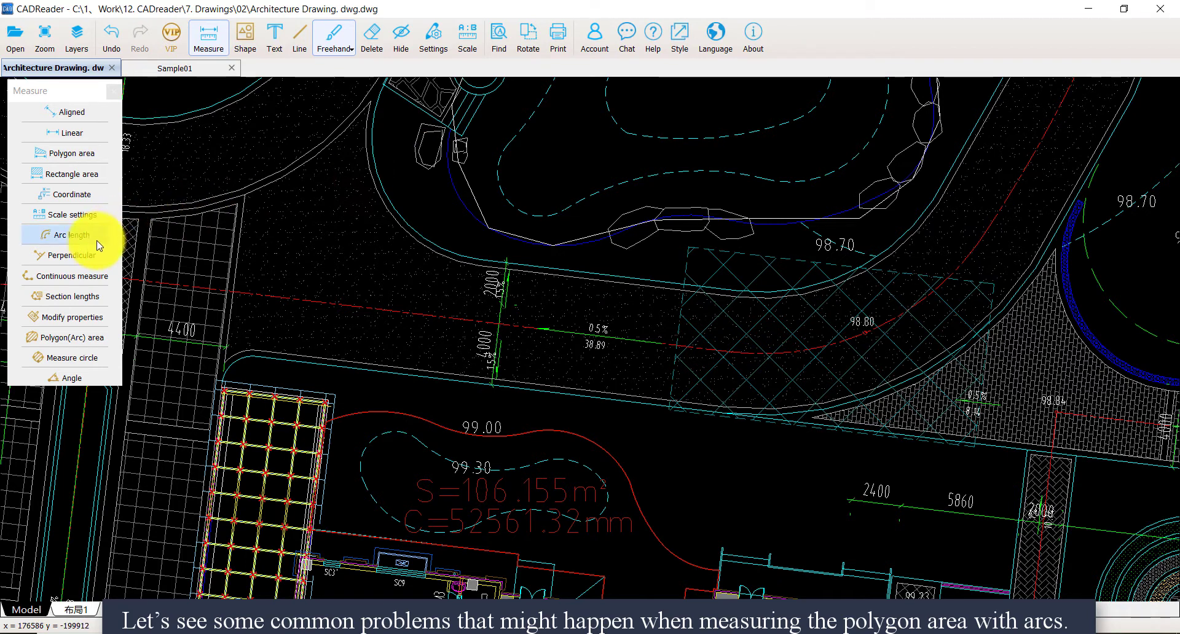
# Step: Begin a Polygon(Arc) outline along the strip's straight edge and dismiss the continuous-lines warning
pyautogui.click(92, 337)
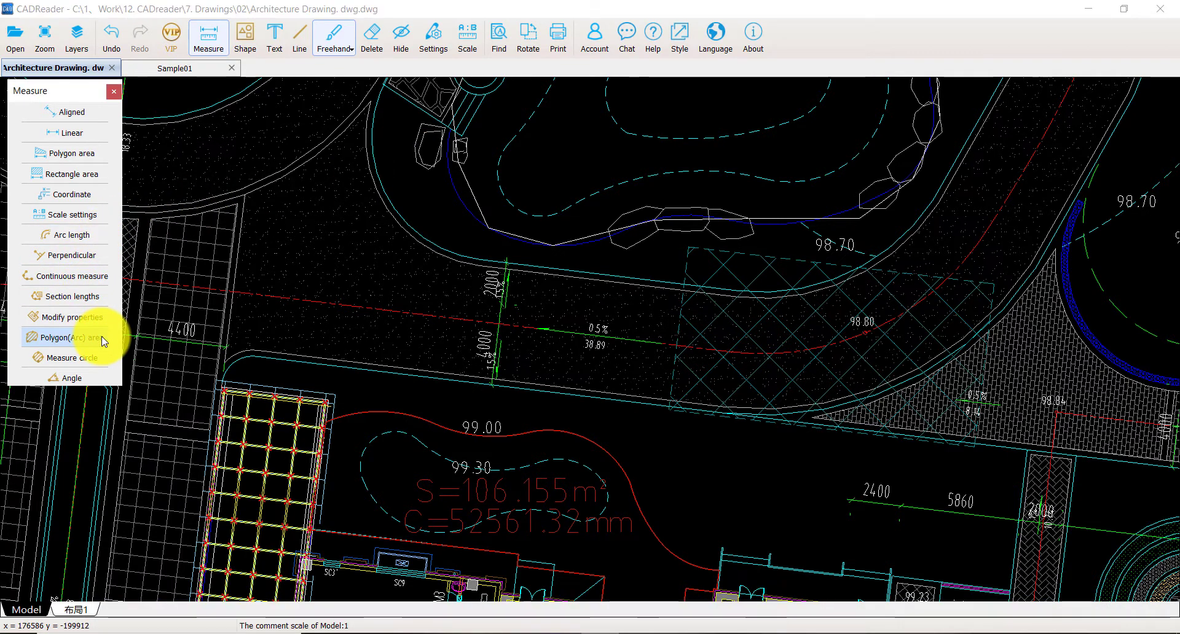
pyautogui.click(500, 322)
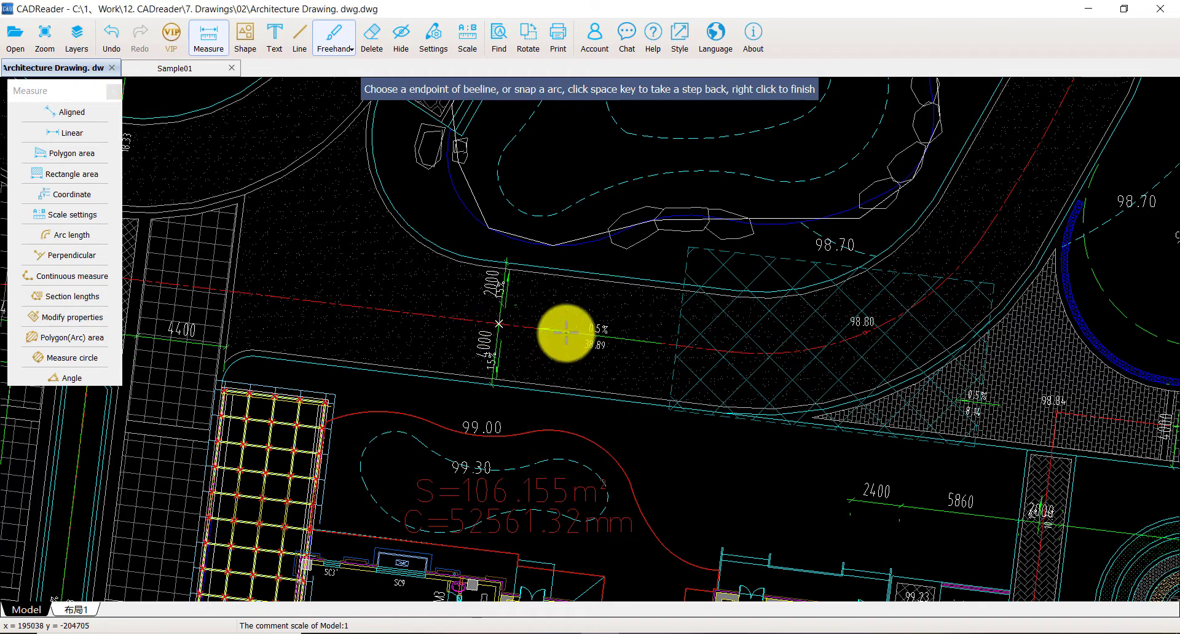
pyautogui.click(636, 340)
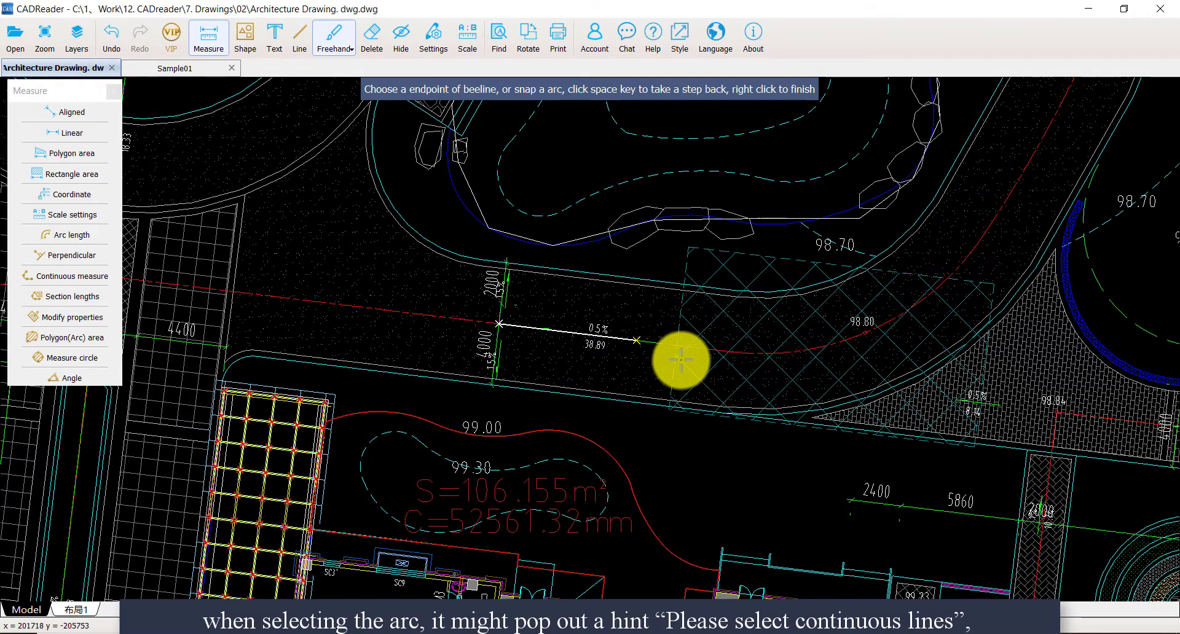
pyautogui.click(740, 353)
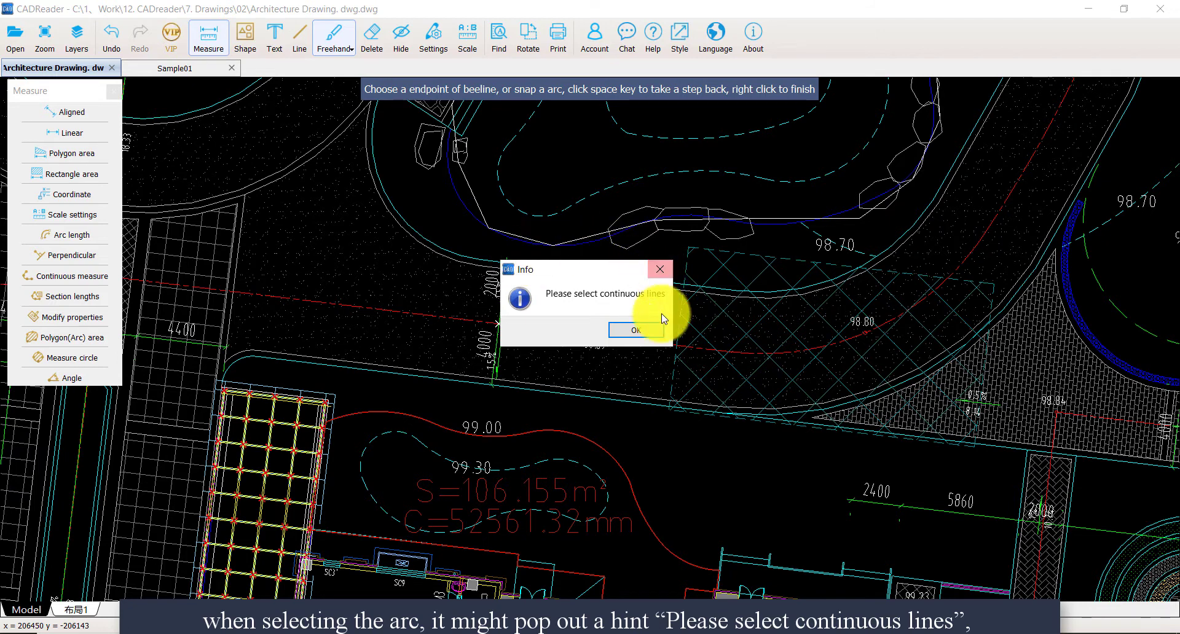
pyautogui.click(633, 332)
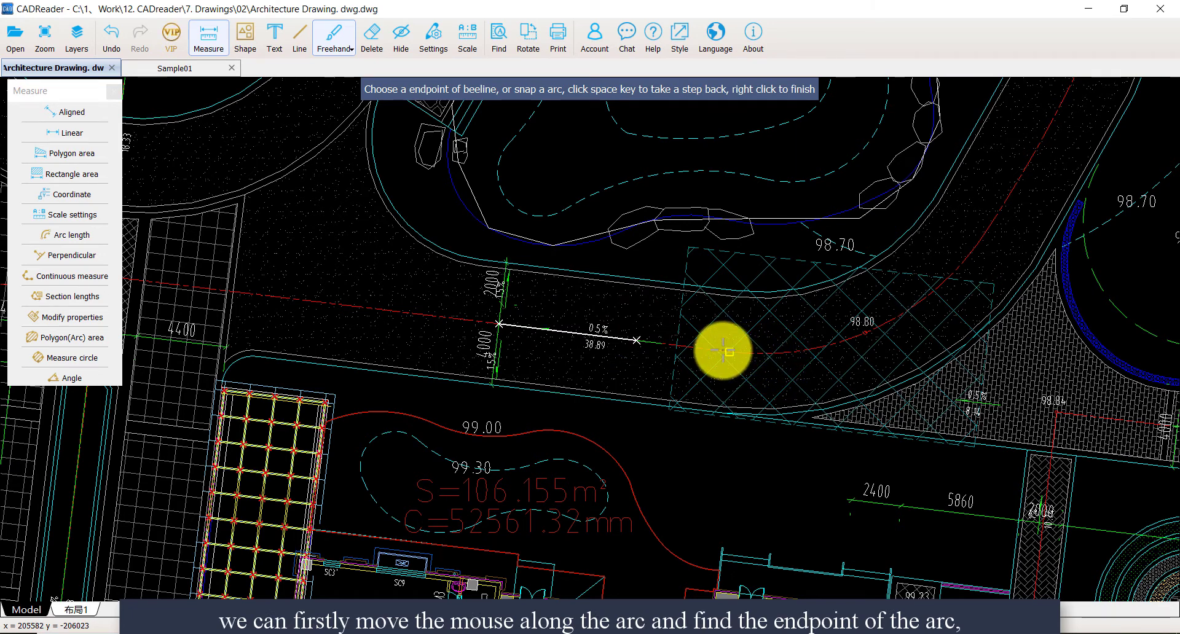
# Step: Snap the outline from the straight edge's end onto the arc, following it past 98.80
pyautogui.click(728, 351)
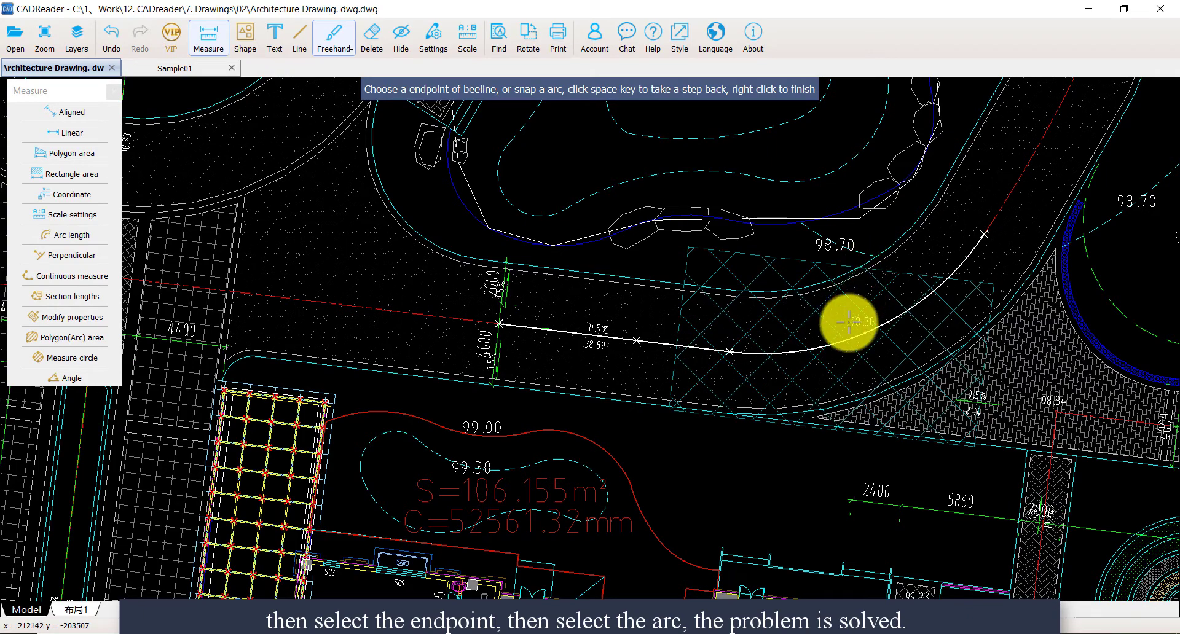
pyautogui.scroll(-3, 849, 318)
pyautogui.scroll(1, 910, 250)
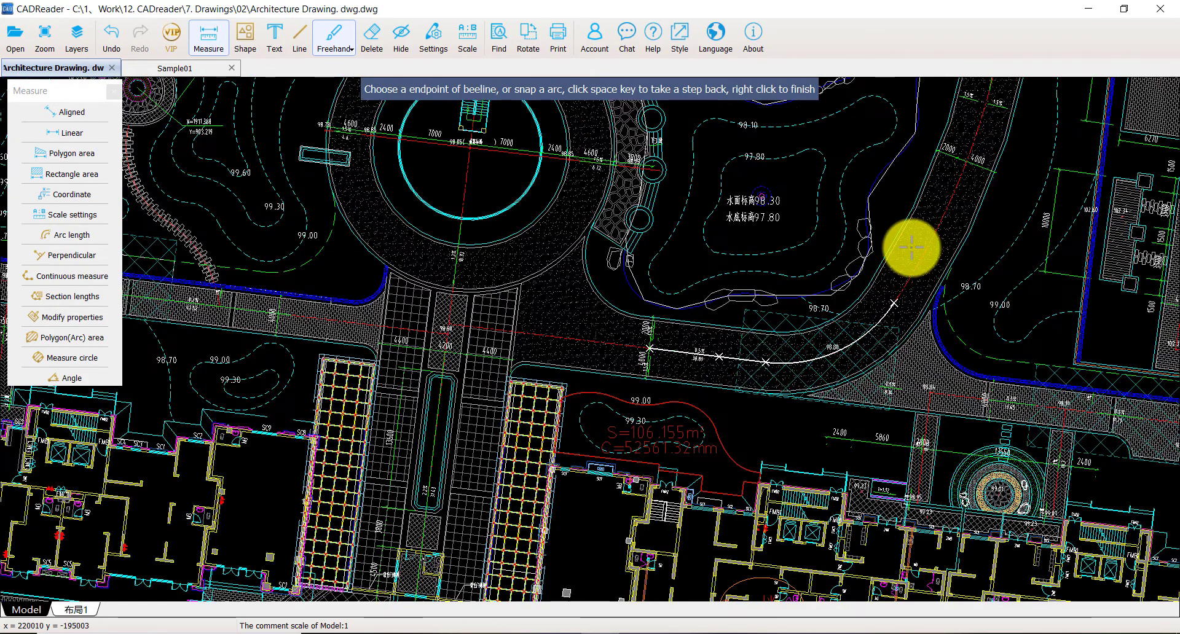
pyautogui.scroll(1, 876, 295)
pyautogui.scroll(1, 875, 298)
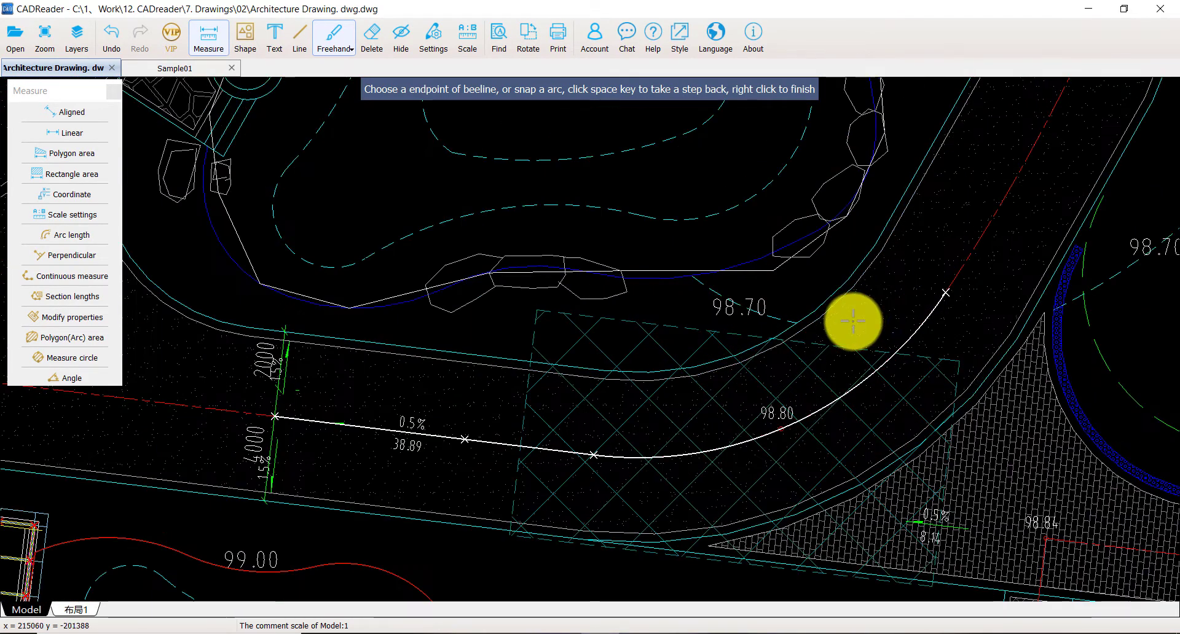
pyautogui.scroll(1, 869, 290)
# Step: Add sides to the pond edge and across the arc, finish, and dismiss the invalid-polygon warning
pyautogui.click(655, 364)
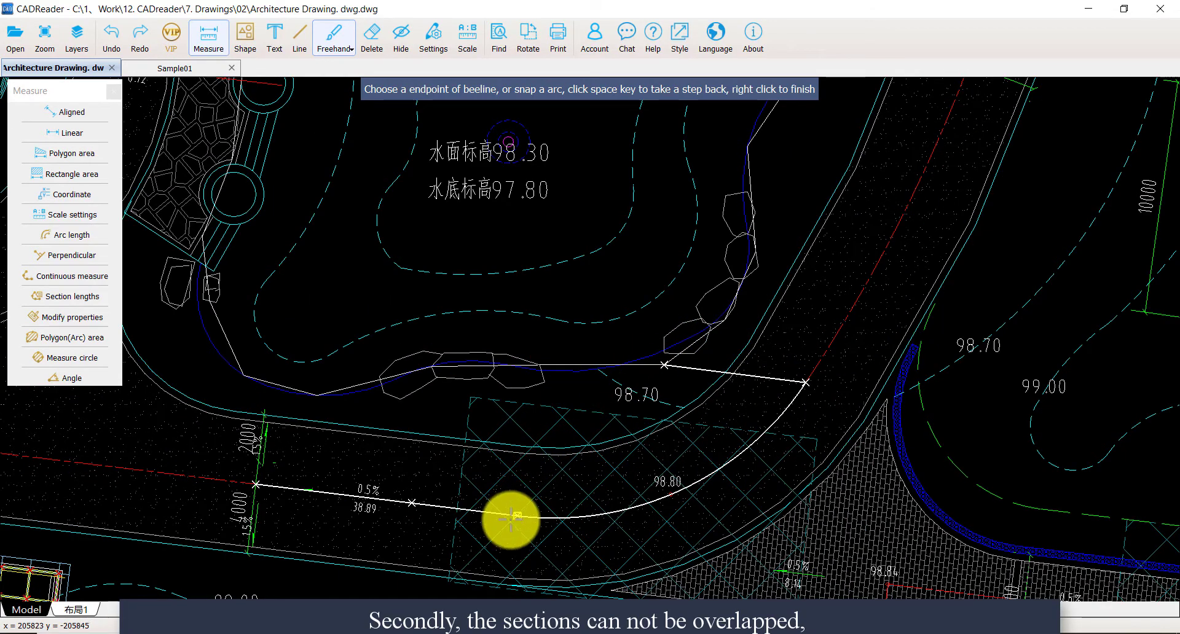
pyautogui.click(503, 542)
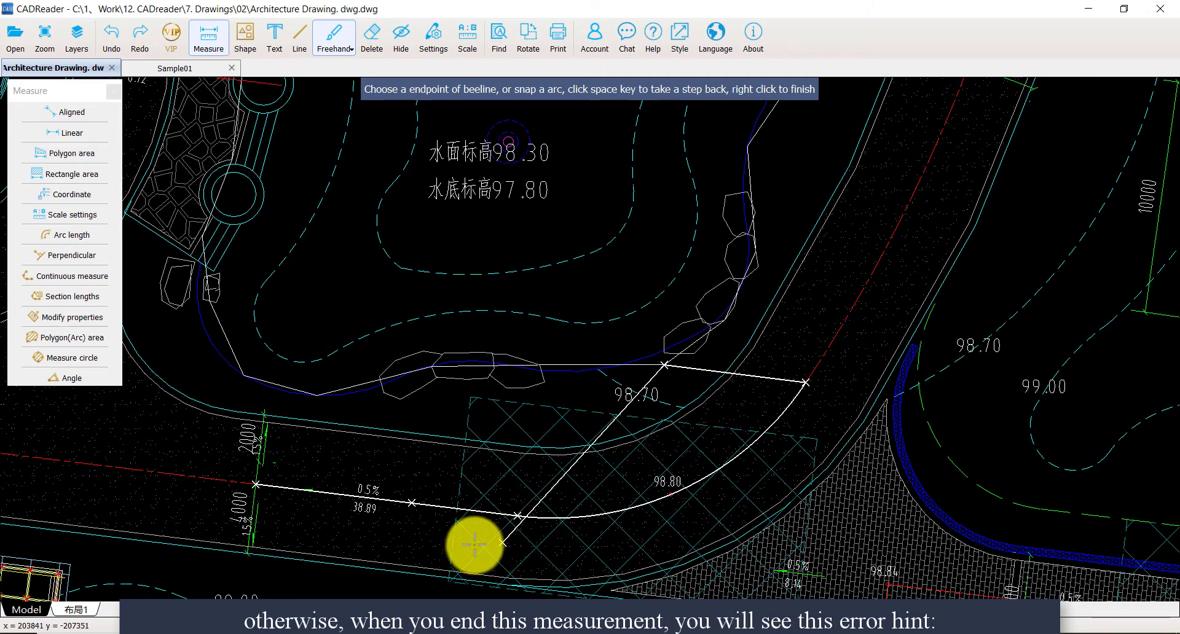
pyautogui.rightClick(511, 546)
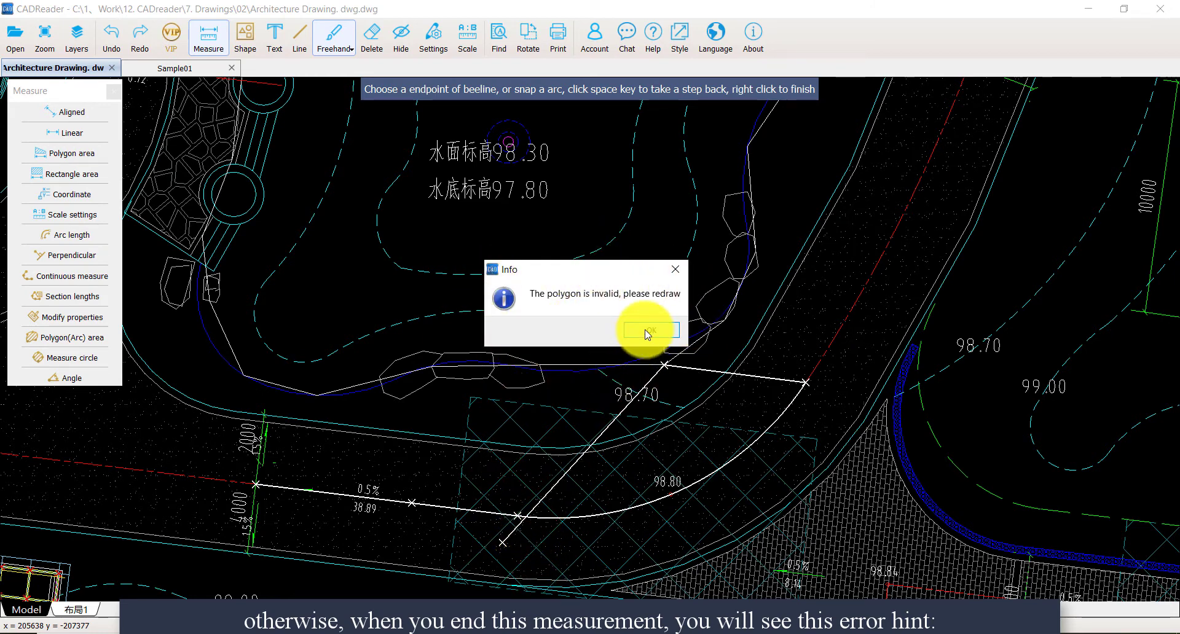
pyautogui.press('Return')
# Step: Undo the crossing side, add the left corner, and label the result S=107.745 m², C=51494.51 mm
pyautogui.scroll(2, 543, 552)
pyautogui.scroll(5, 542, 552)
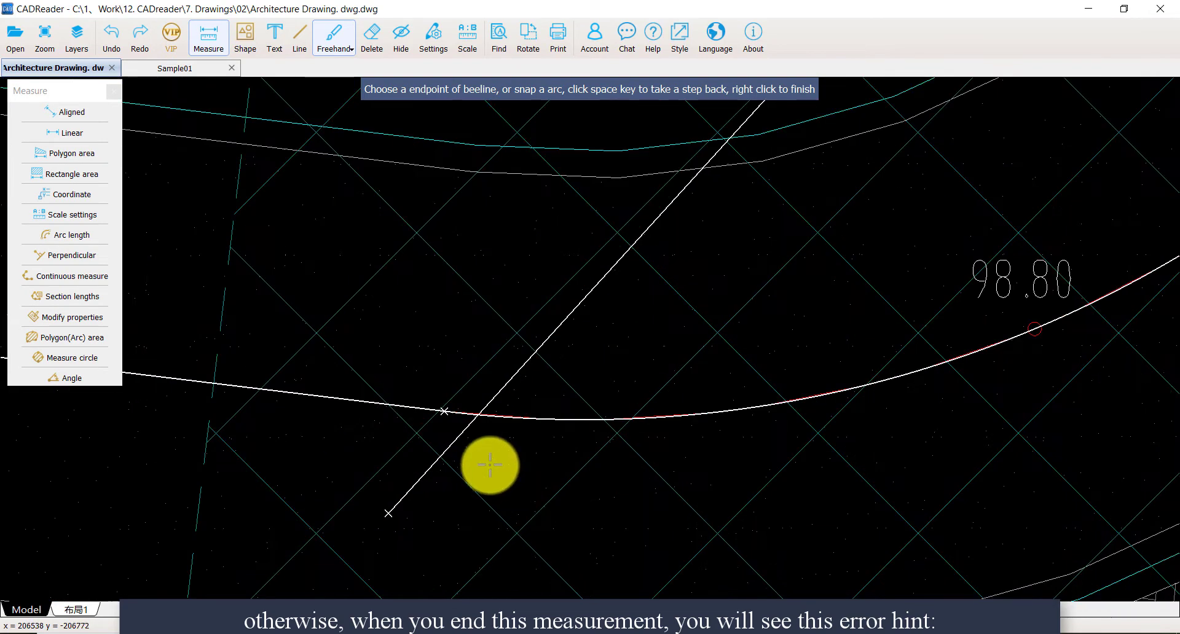
pyautogui.scroll(-5, 608, 467)
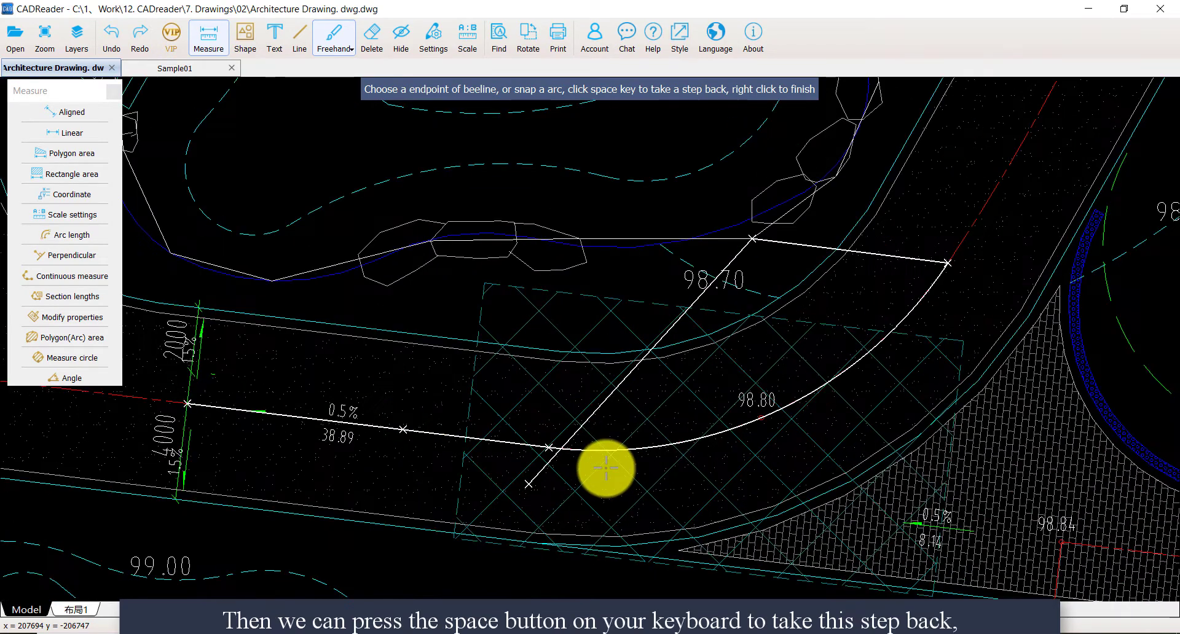
pyautogui.press('space')
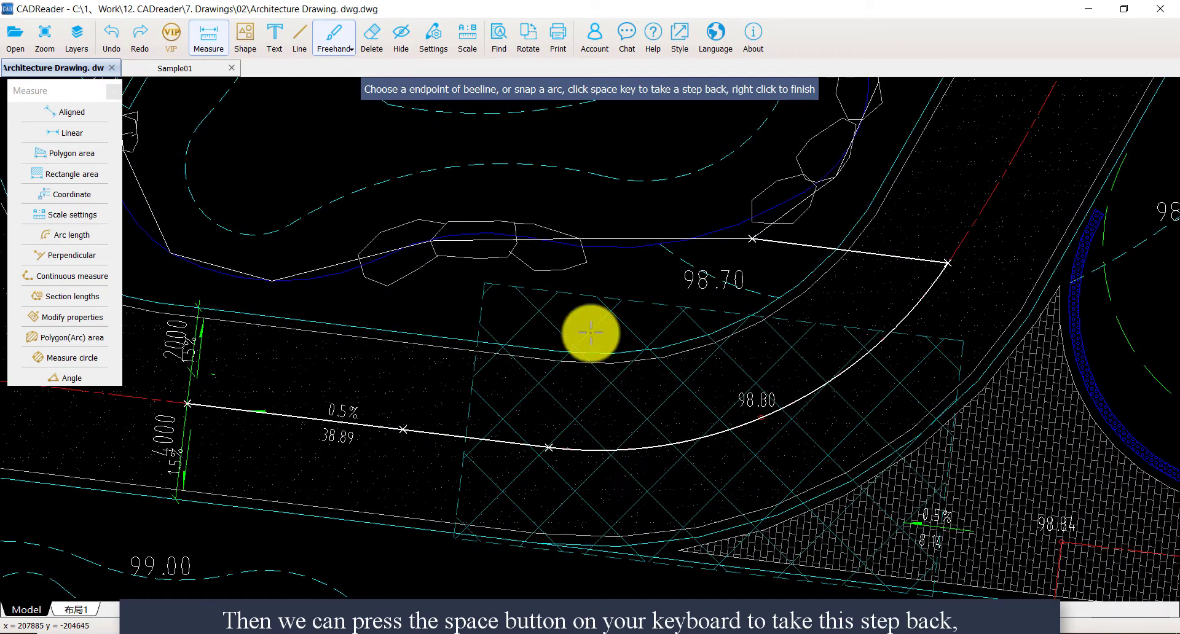
pyautogui.click(274, 281)
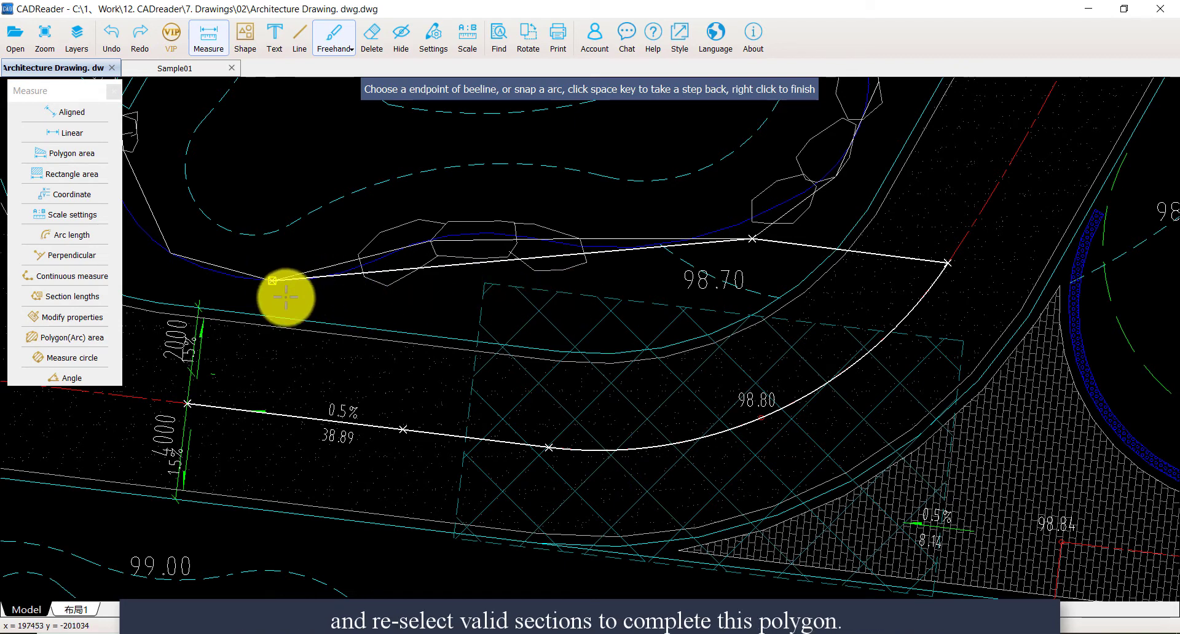
pyautogui.rightClick(242, 371)
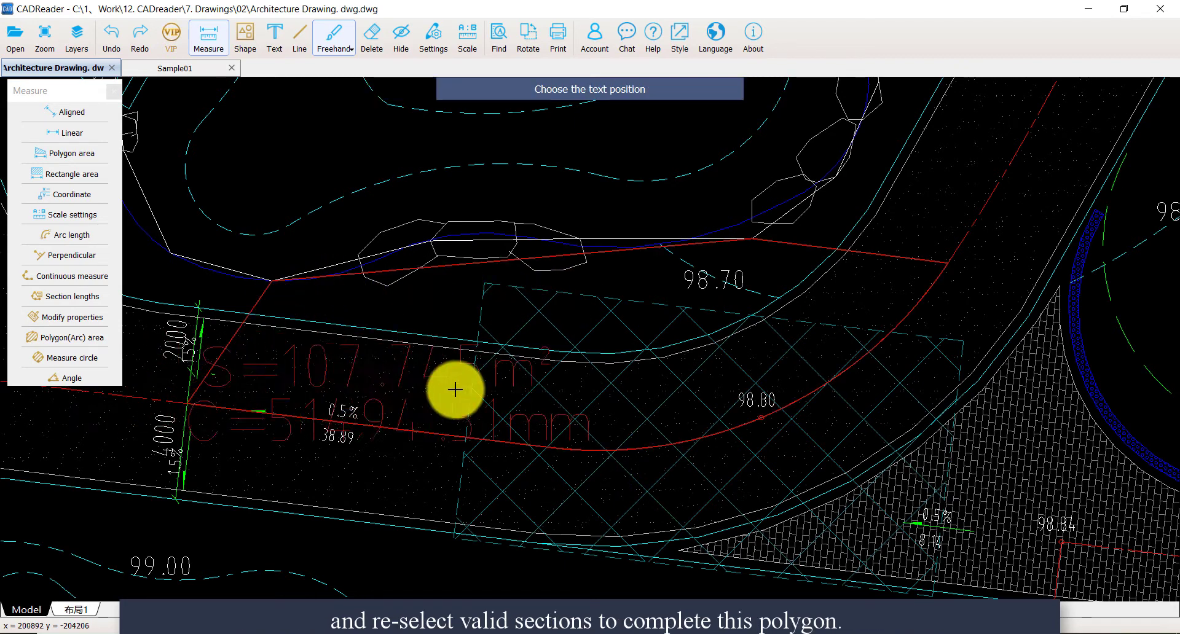
pyautogui.scroll(-2, 548, 372)
pyautogui.scroll(2, 551, 373)
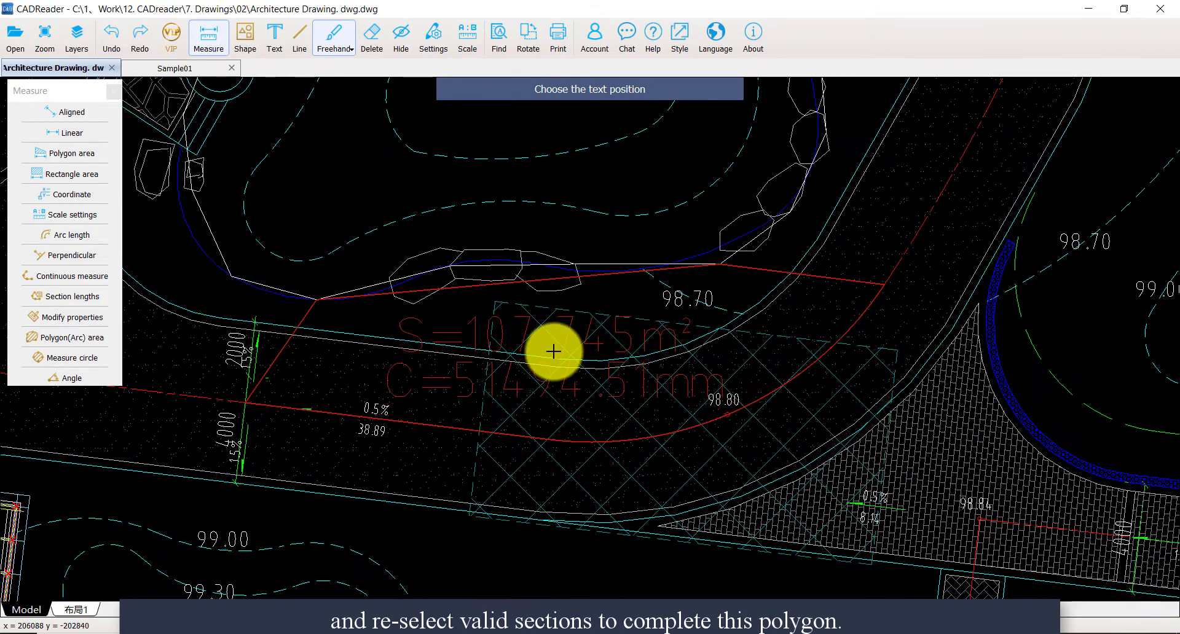
pyautogui.click(555, 349)
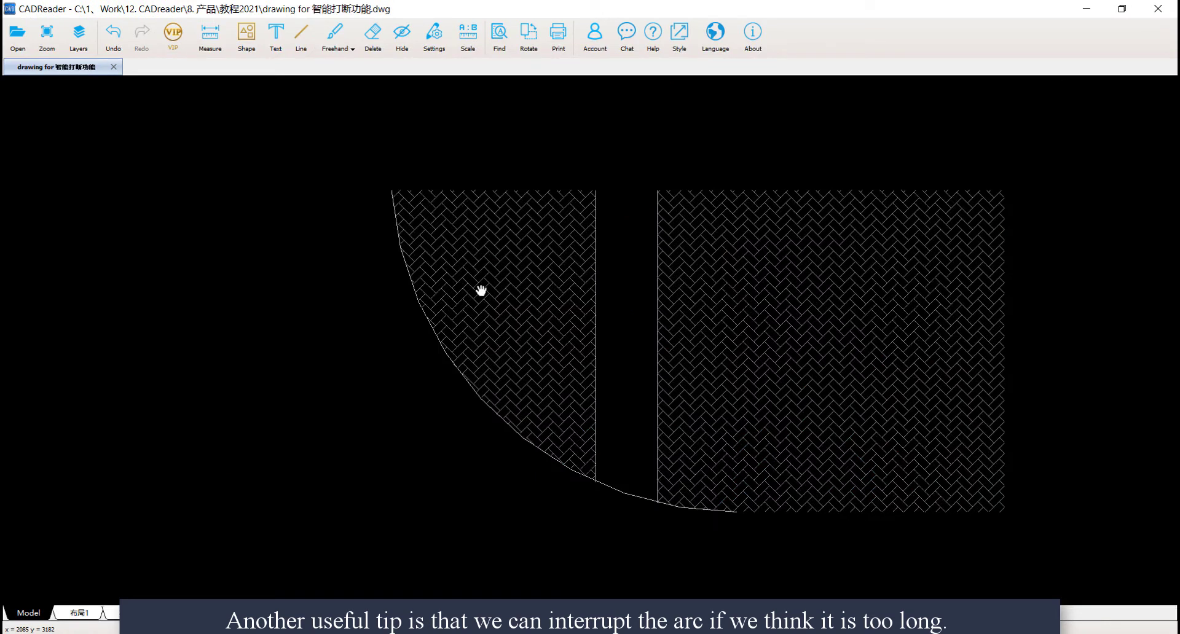
pyautogui.moveTo(481, 290); pyautogui.dragTo(486, 294)
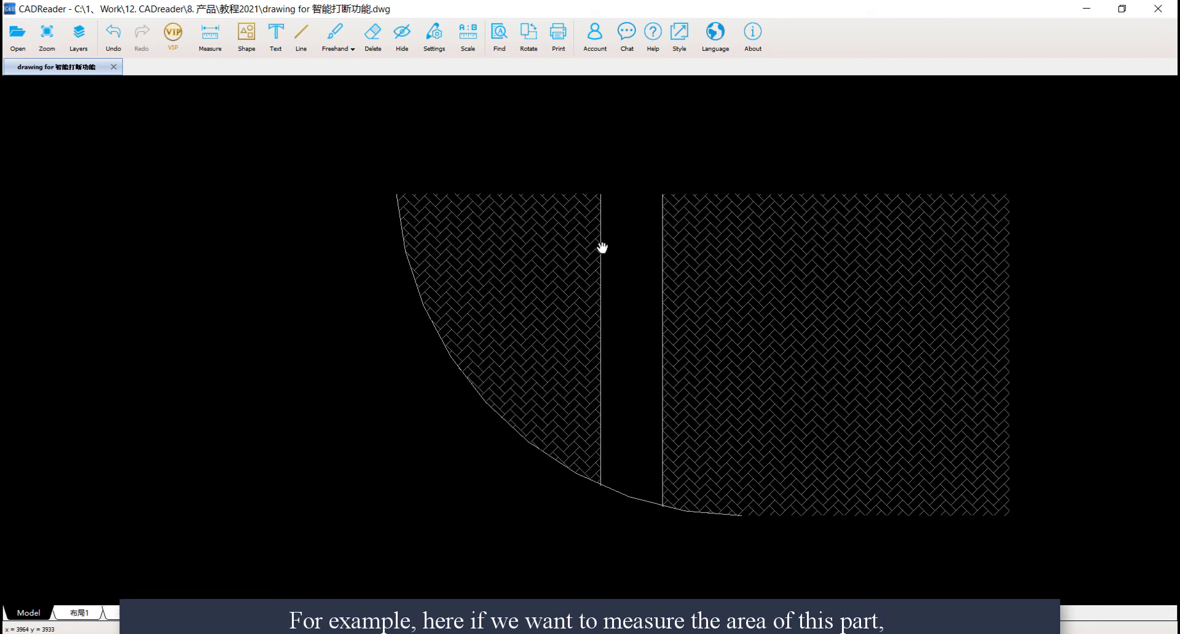
# Step: Sketch an orange freehand loop around the left hatched region and its stretch of arc
pyautogui.click(343, 49)
pyautogui.click(337, 69)
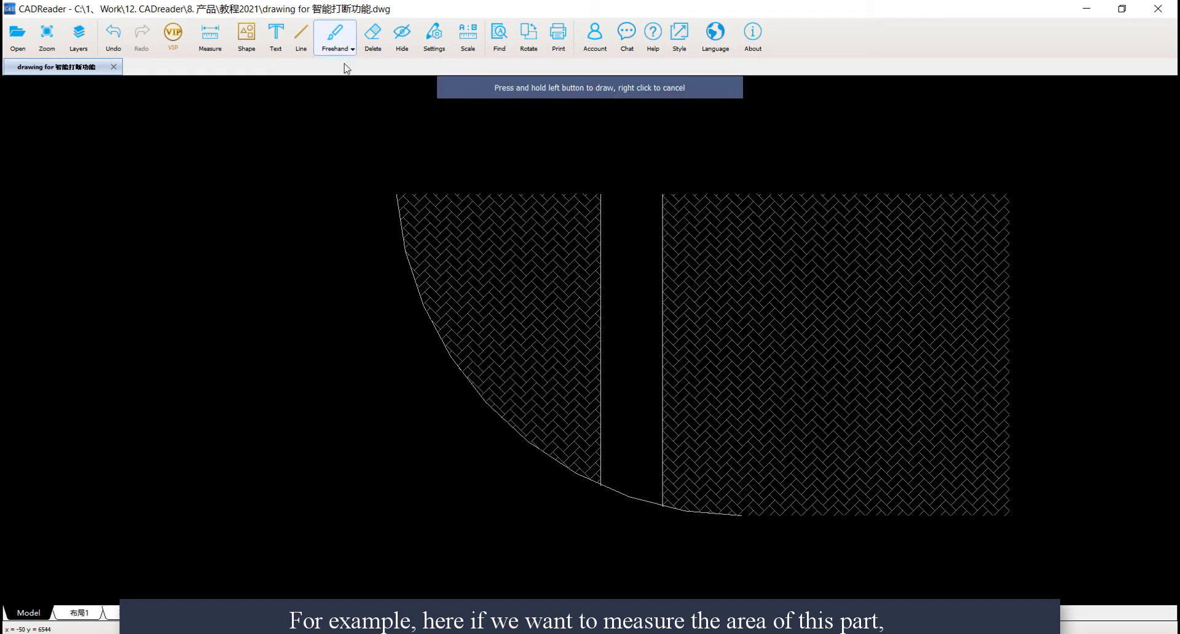
pyautogui.moveTo(428, 147)
pyautogui.mouseDown()
pyautogui.moveTo(329, 244)
pyautogui.moveTo(463, 498)
pyautogui.moveTo(598, 494)
pyautogui.moveTo(628, 389)
pyautogui.mouseUp()
pyautogui.moveTo(631, 339)
pyautogui.mouseDown()
pyautogui.moveTo(581, 158)
pyautogui.moveTo(366, 146)
pyautogui.mouseUp()
pyautogui.click(210, 38)
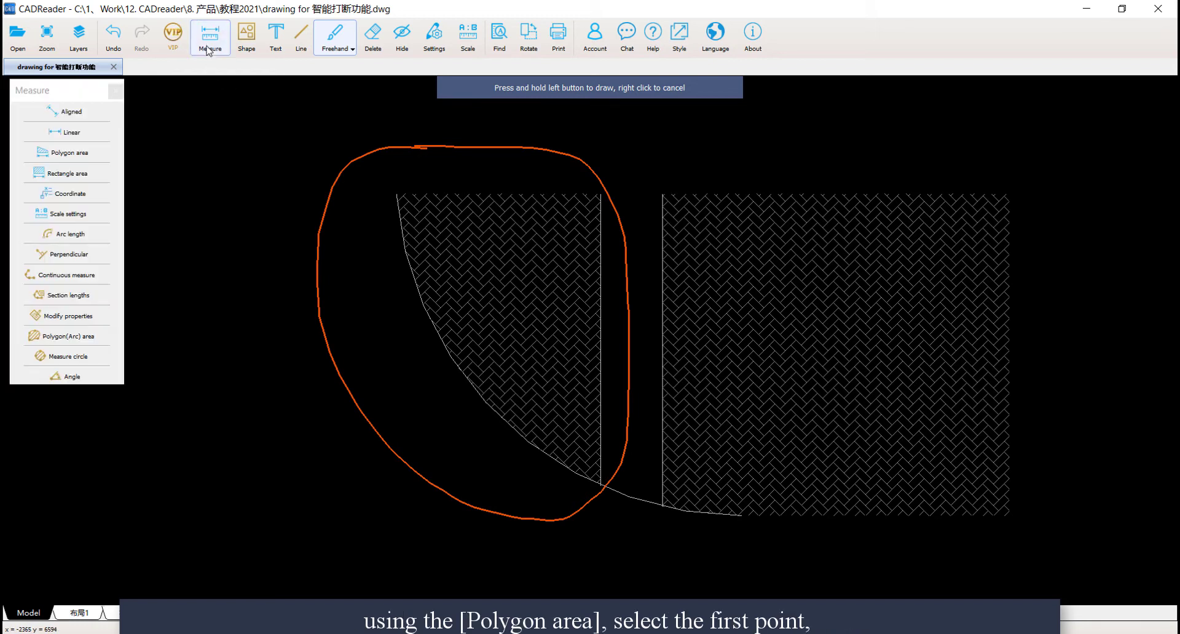
# Step: Outline the left hatch with Polygon(Arc), cutting the arc at its right edge (S=10.869 m², C=14050.55 mm)
pyautogui.click(71, 337)
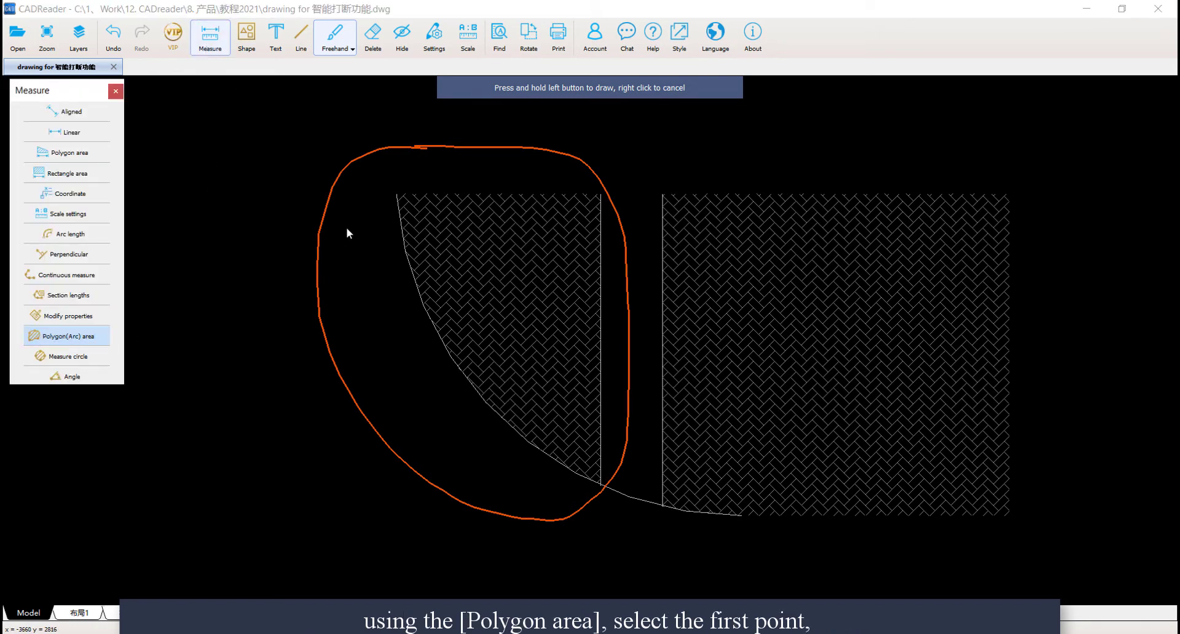
pyautogui.click(395, 192)
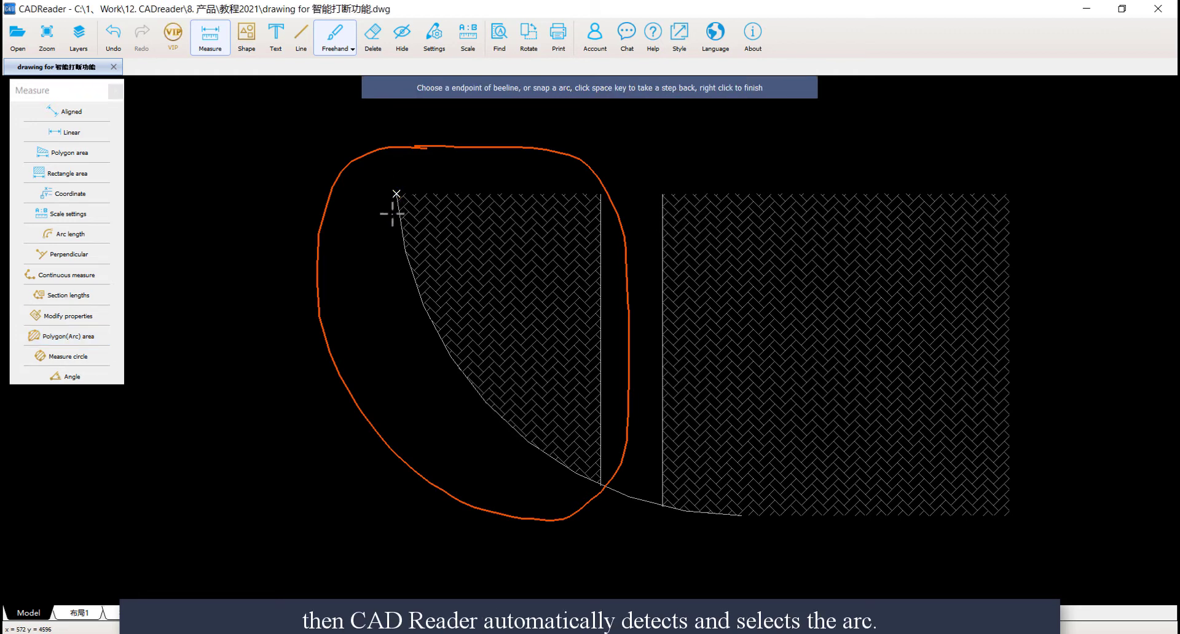
pyautogui.click(411, 282)
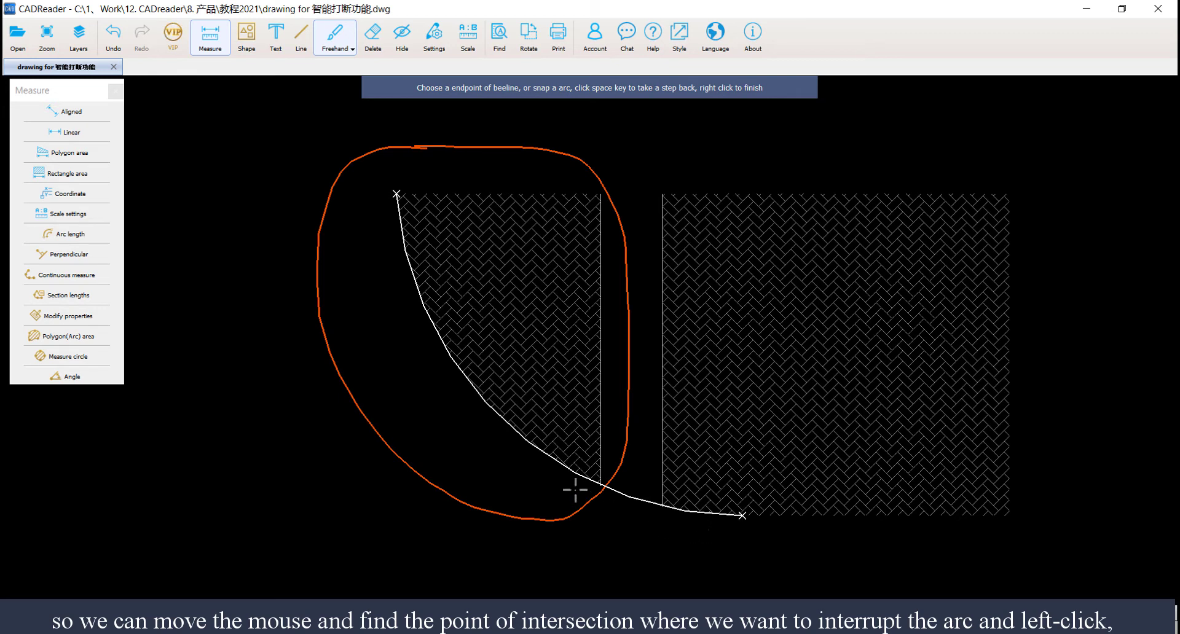
pyautogui.click(599, 484)
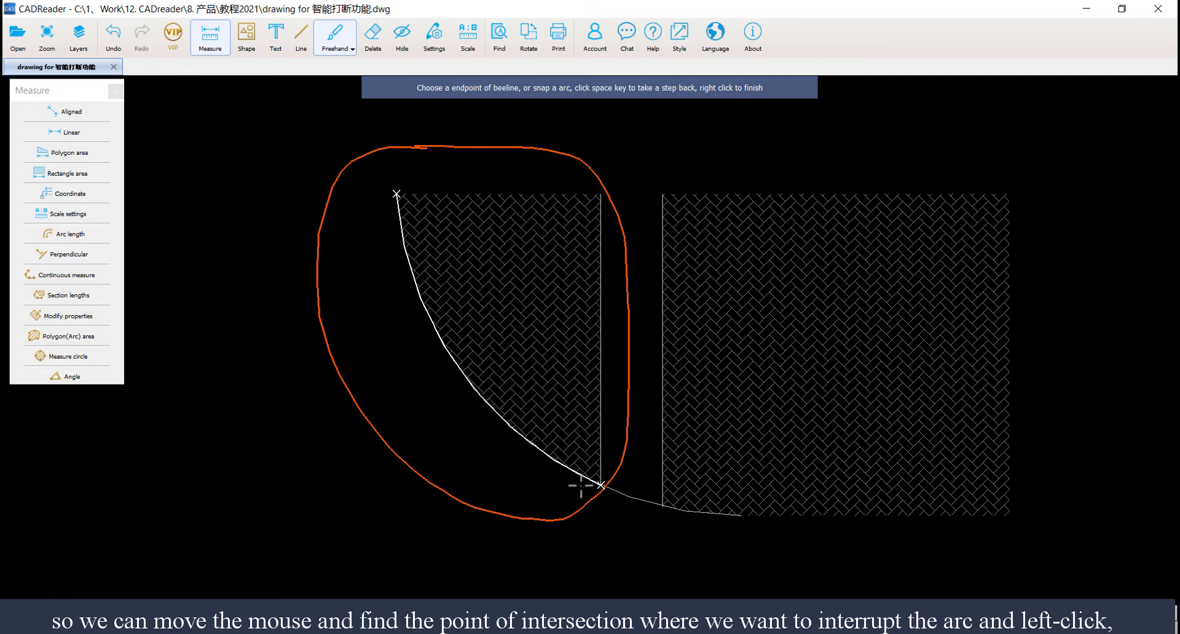
pyautogui.click(601, 194)
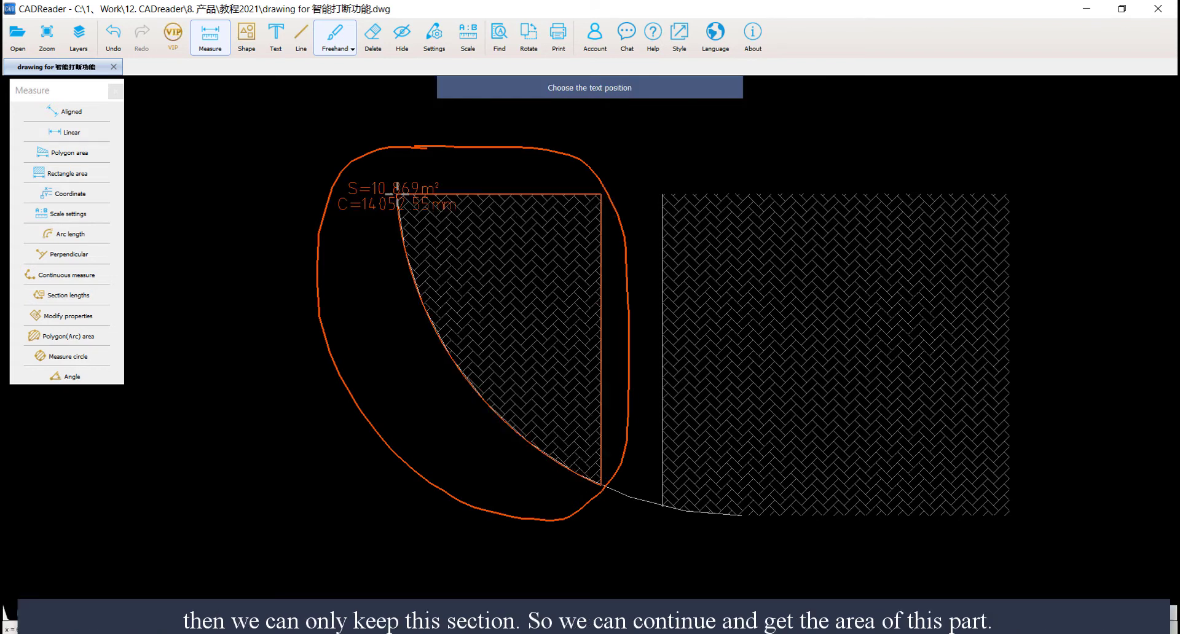